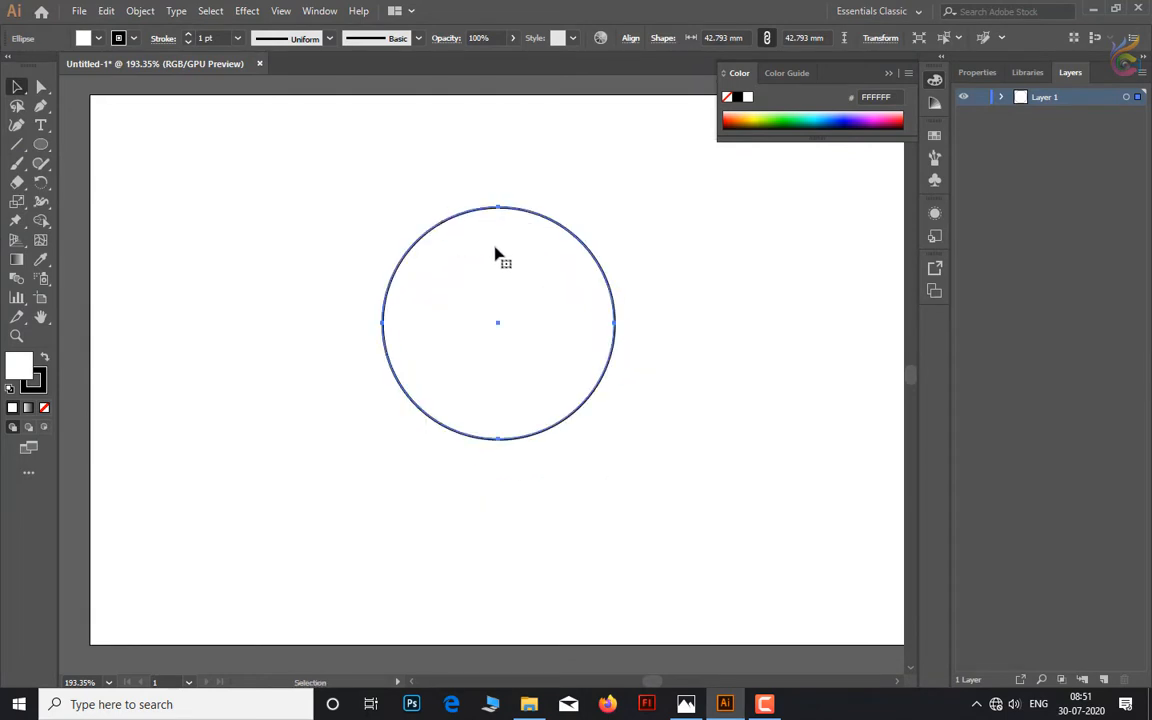
# - Duplicate the circle to the left so the two overlap and set both circles' fill to none
pyautogui.moveTo(562, 430); pyautogui.dragTo(424, 423)
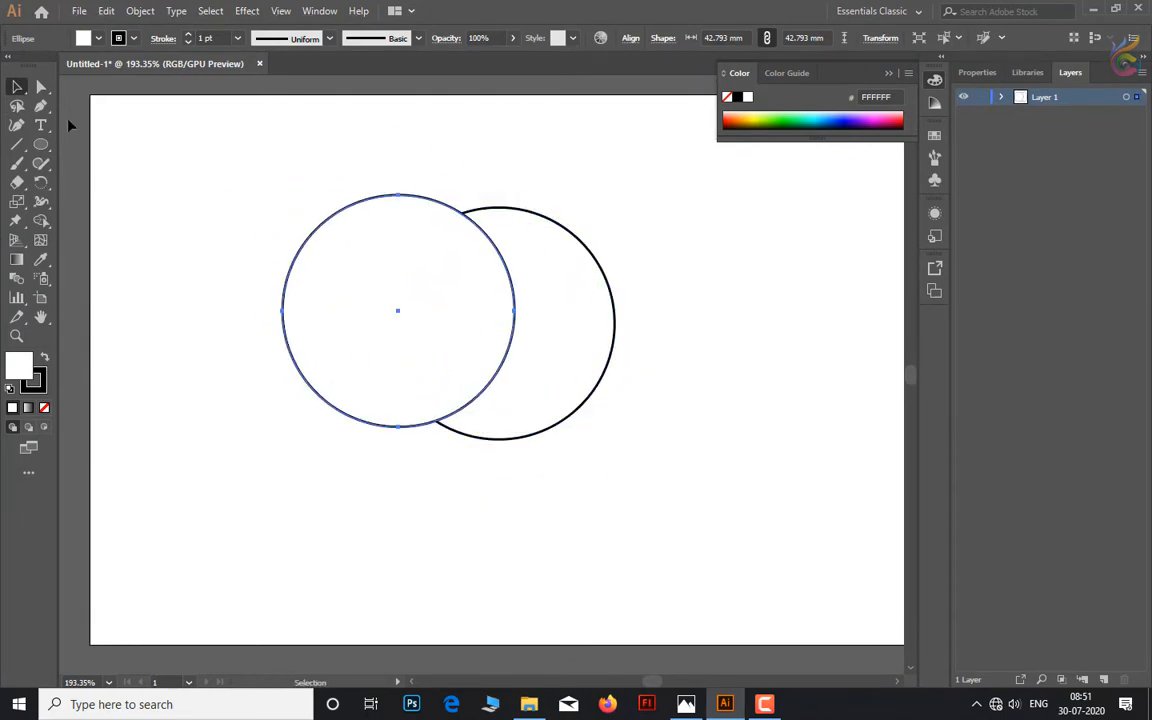
pyautogui.moveTo(669, 167); pyautogui.dragTo(187, 557)
pyautogui.click(98, 38)
pyautogui.click(12, 67)
pyautogui.click(250, 460)
pyautogui.click(250, 460)
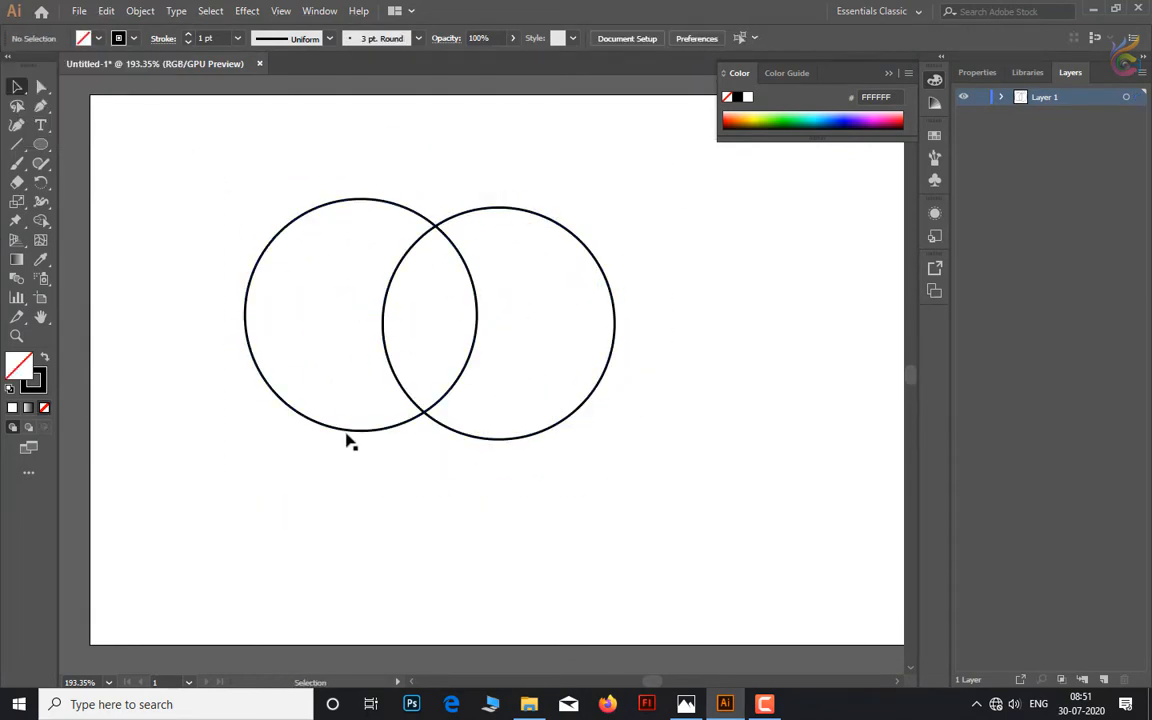
# - Shrink the left circle into a head ellipse about 8.6 x 6 mm, centred inside the upper part of the large circle
pyautogui.click(348, 431)
pyautogui.click(18, 203)
pyautogui.moveTo(350, 354); pyautogui.dragTo(350, 354)
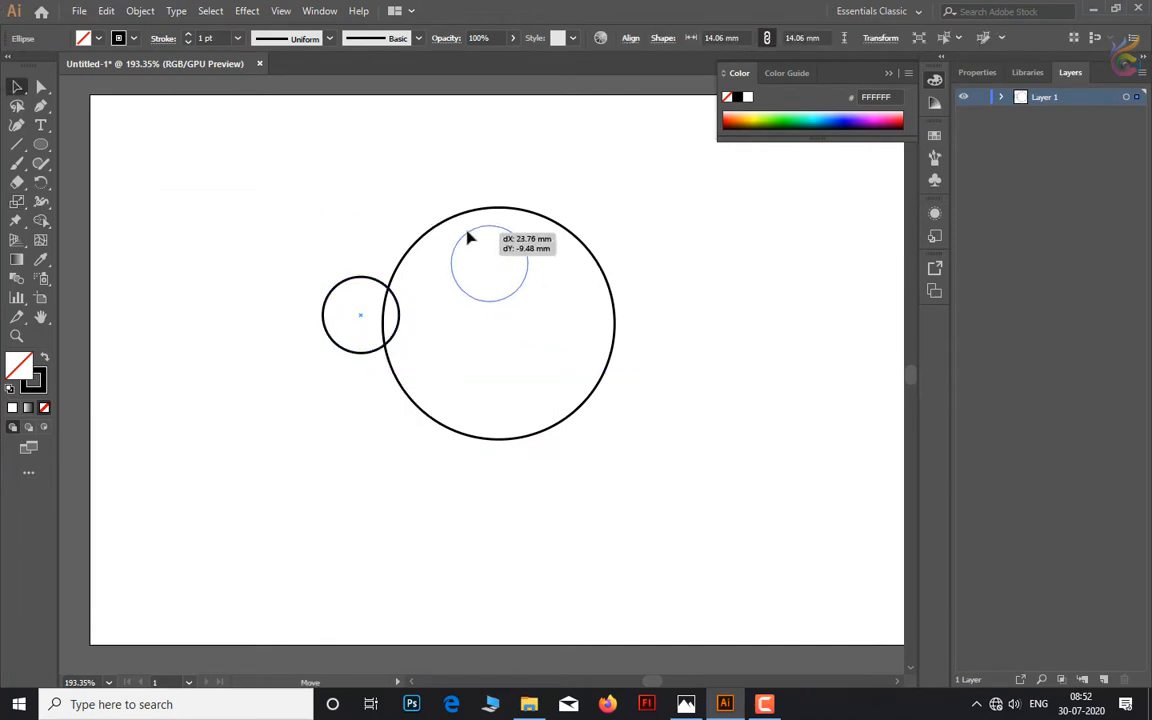
pyautogui.press('z')
pyautogui.moveTo(509, 289); pyautogui.dragTo(594, 345)
pyautogui.click(17, 88)
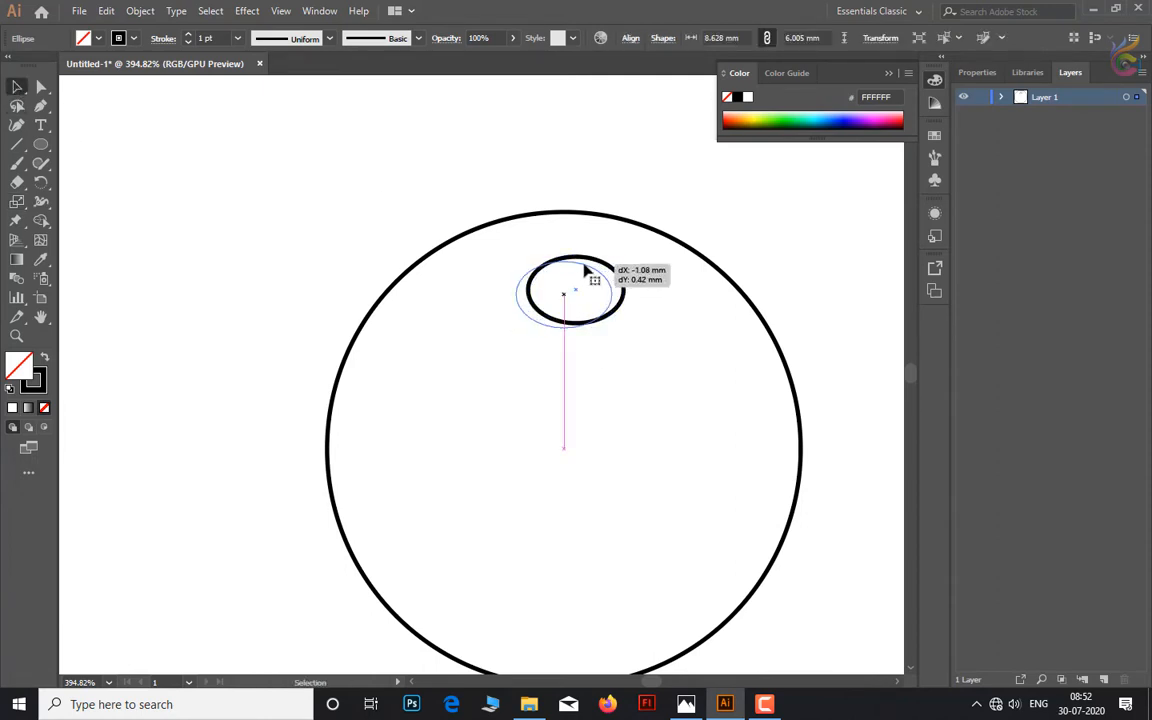
# - Duplicate the large circle, scale the copy to about 38 mm and place it to the left, crossing the head ellipse
pyautogui.moveTo(728, 627); pyautogui.dragTo(647, 577)
pyautogui.hotkey('alt', 's')
pyautogui.press('d')
pyautogui.press('s')
pyautogui.hotkey('ctrl', 'z')
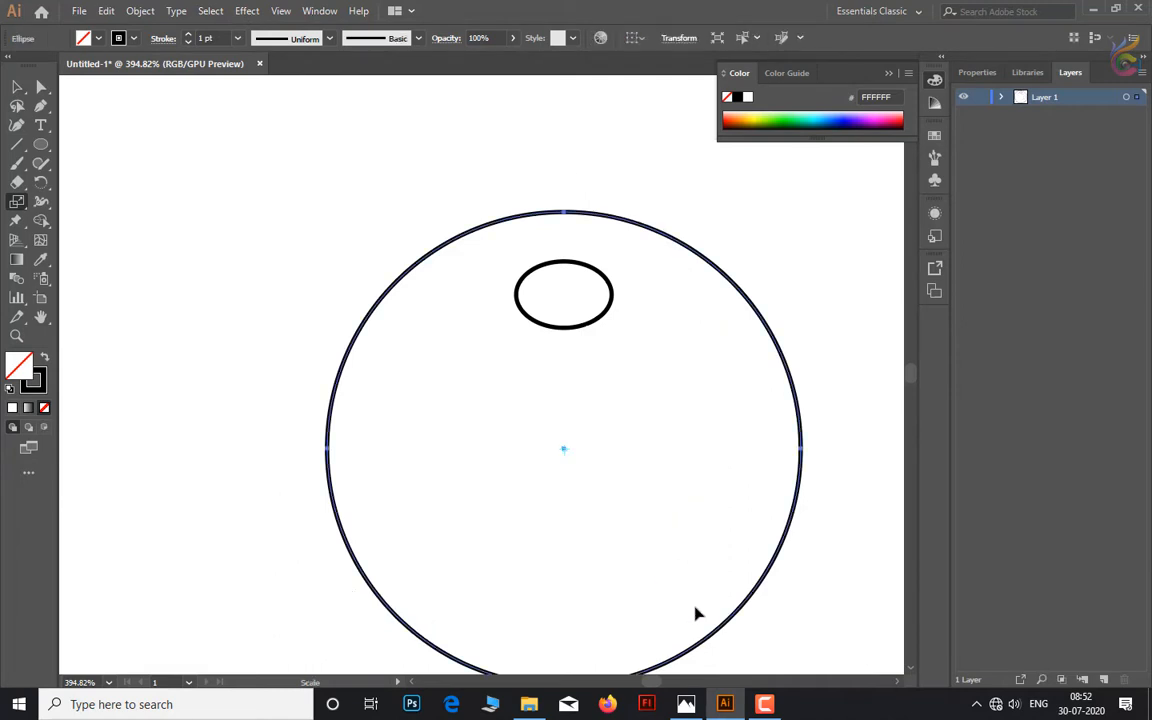
pyautogui.moveTo(694, 612); pyautogui.dragTo(530, 438)
pyautogui.press('v')
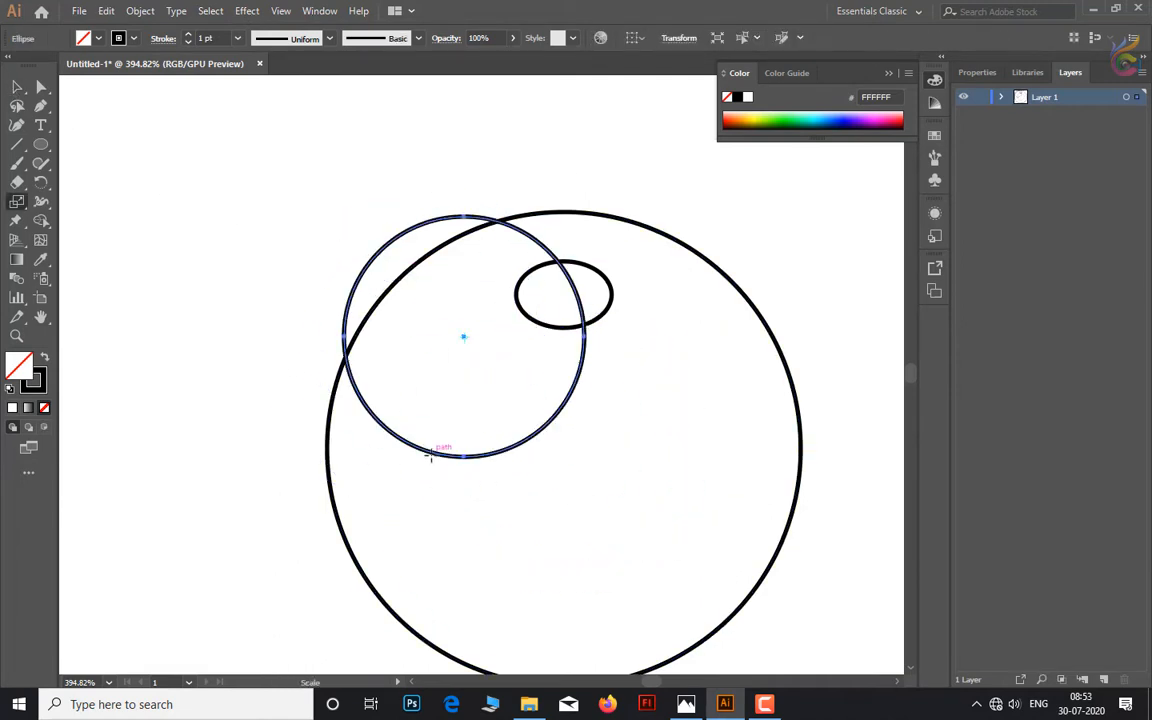
pyautogui.moveTo(430, 457); pyautogui.dragTo(405, 547)
pyautogui.press('v')
pyautogui.moveTo(554, 535); pyautogui.dragTo(497, 613)
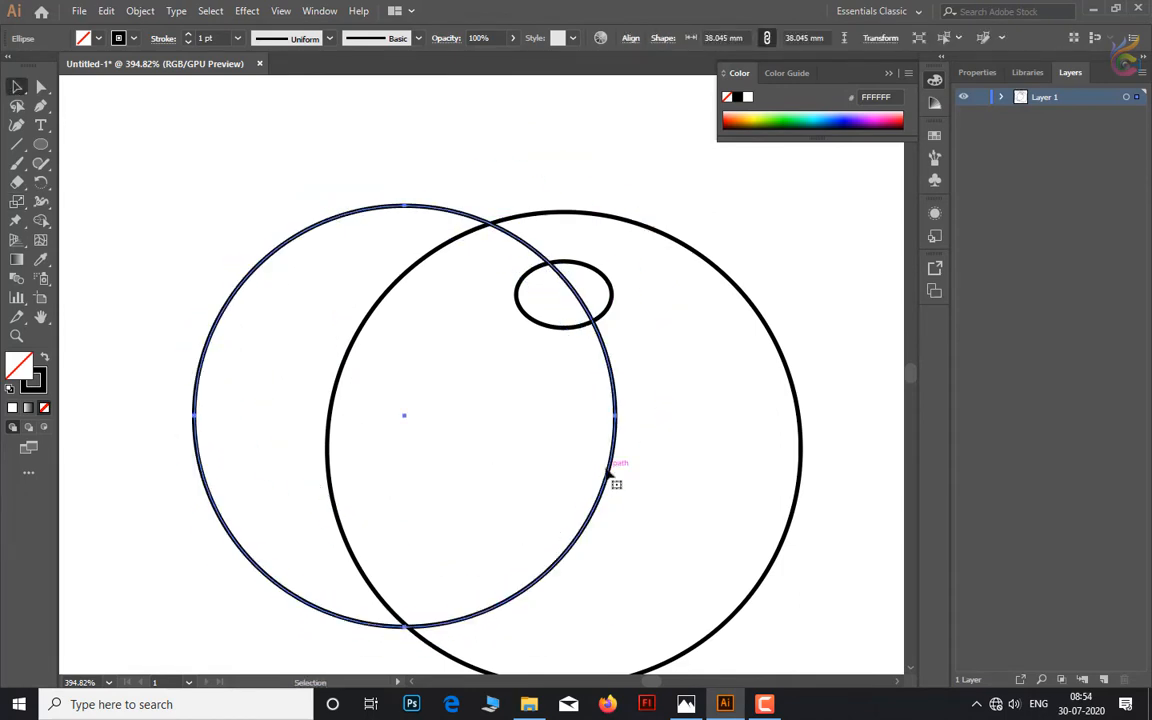
# - Draw a tilted body ellipse about 19.3 x 25.1 mm below the head, inside the large circle
pyautogui.press('l')
pyautogui.moveTo(321, 90); pyautogui.dragTo(635, 599)
pyautogui.press('s')
pyautogui.moveTo(569, 260)
pyautogui.mouseDown()
pyautogui.moveTo(658, 306)
pyautogui.moveTo(660, 330)
pyautogui.moveTo(630, 350)
pyautogui.moveTo(674, 303)
pyautogui.mouseUp()
pyautogui.press('r')
pyautogui.click(16, 87)
pyautogui.scroll(-1, 674, 303)
pyautogui.hotkey('ctrl', 'z')
pyautogui.moveTo(648, 386); pyautogui.dragTo(660, 404)
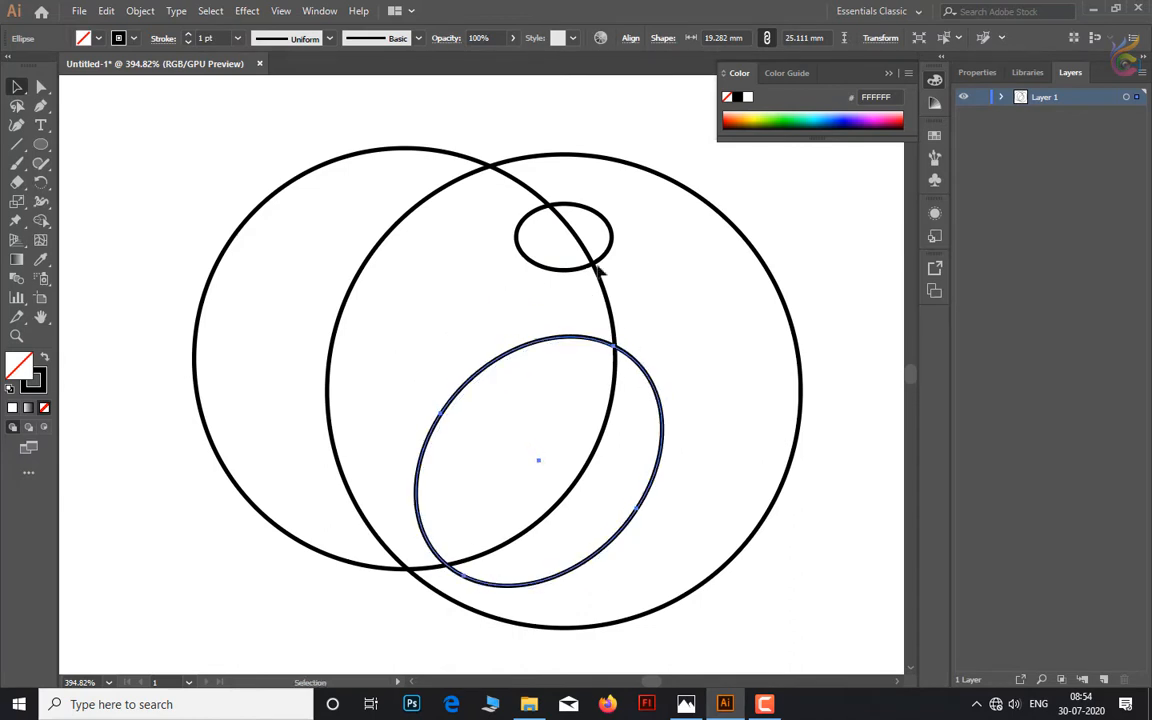
pyautogui.hotkey('ctrl', 'z')
# - Draw a straight front neck line from the head to the body ellipse and two lines forming a pointed beak
pyautogui.moveTo(588, 316); pyautogui.dragTo(629, 366)
pyautogui.hotkey('ctrl', 'z')
pyautogui.hotkey('ctrl', 'z')
pyautogui.press('\\')
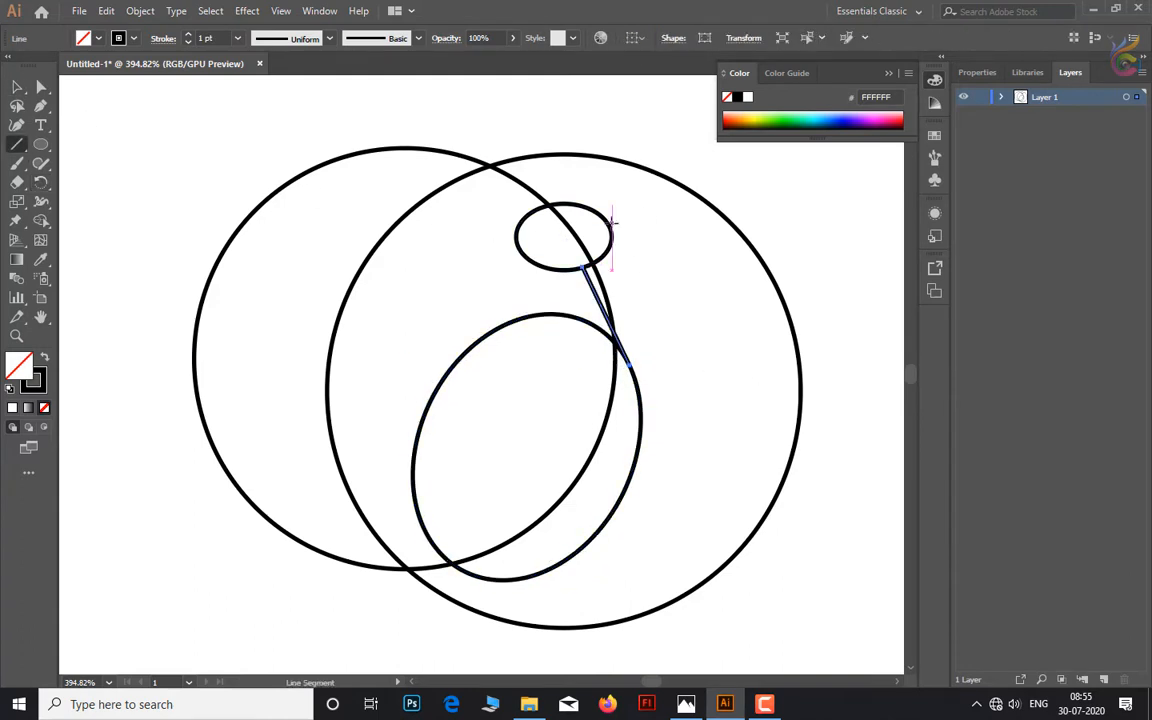
pyautogui.press('l')
pyautogui.click(165, 152)
pyautogui.click(535, 375)
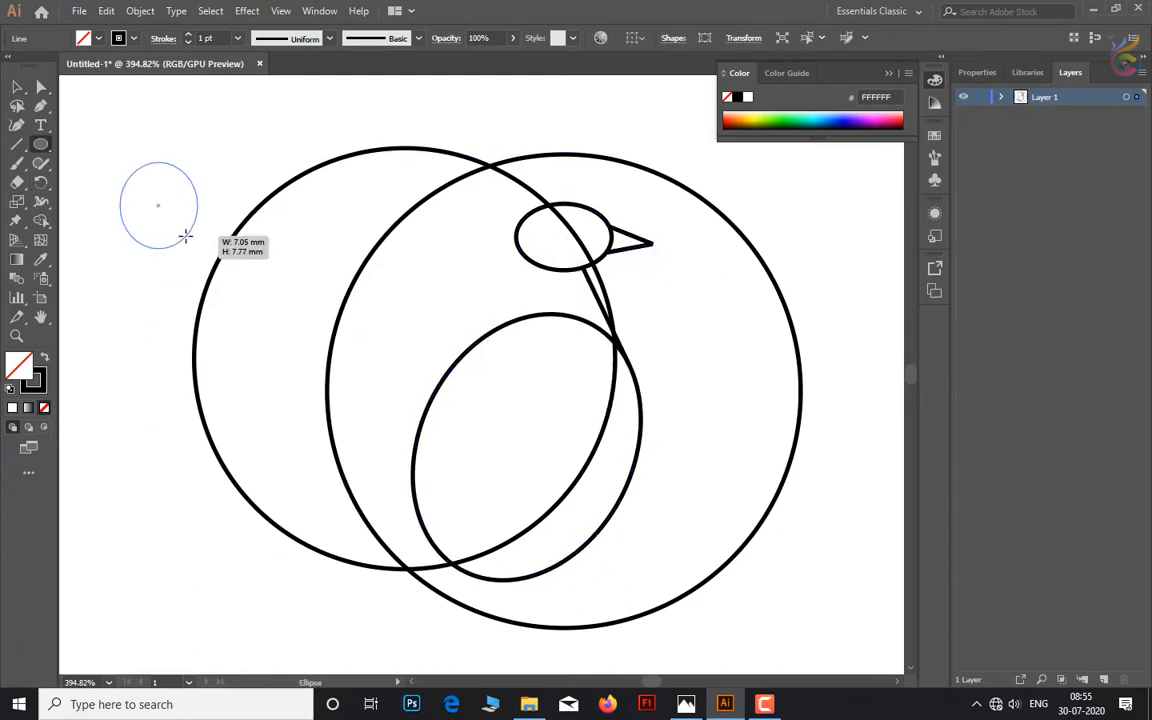
# - Add a throat circle about 3.8 mm wide beneath the beak, beside the front neck line
pyautogui.moveTo(182, 227); pyautogui.dragTo(575, 318)
pyautogui.press('s')
pyautogui.press('v')
pyautogui.scroll(5, 648, 313)
# - Set the stroke weight of all shapes to 0.25 pt
pyautogui.hotkey('ctrl', 'a')
pyautogui.click(238, 38)
pyautogui.click(255, 58)
pyautogui.click(470, 207)
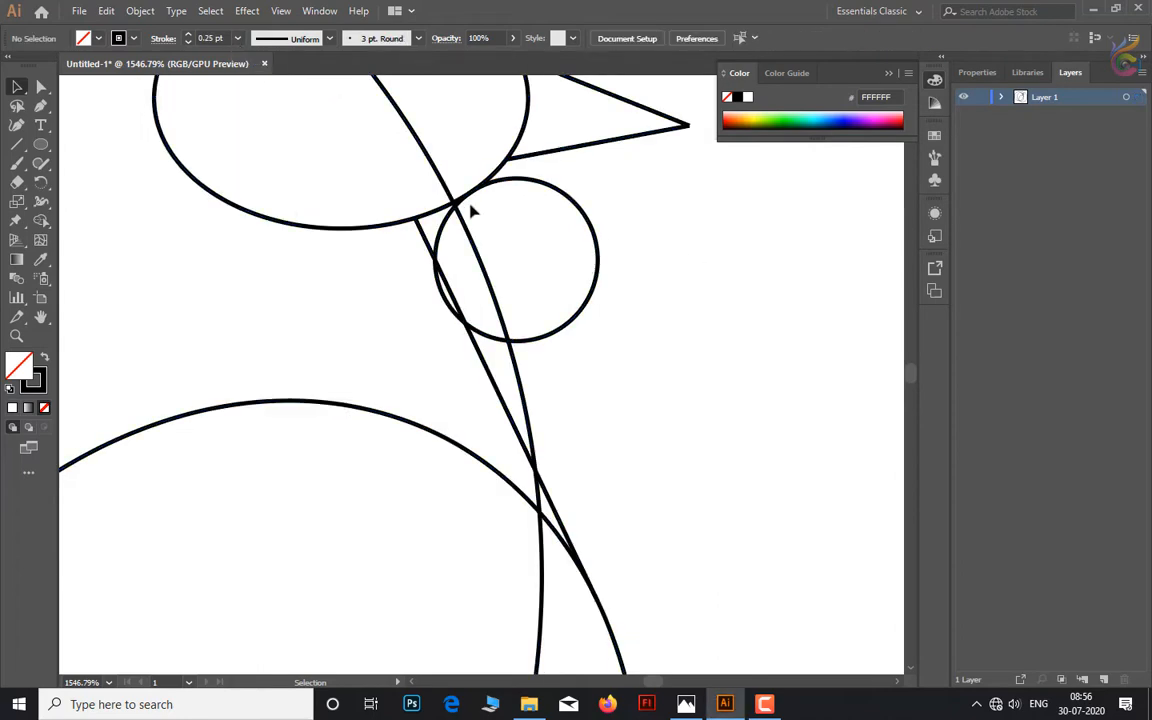
# - Reposition the throat circle so it touches the head ellipse and the front neck line
pyautogui.scroll(5, 438, 167)
pyautogui.moveTo(763, 525)
pyautogui.mouseDown()
pyautogui.moveTo(781, 522)
pyautogui.moveTo(761, 530)
pyautogui.moveTo(746, 494)
pyautogui.mouseUp()
pyautogui.scroll(-10, 600, 420)
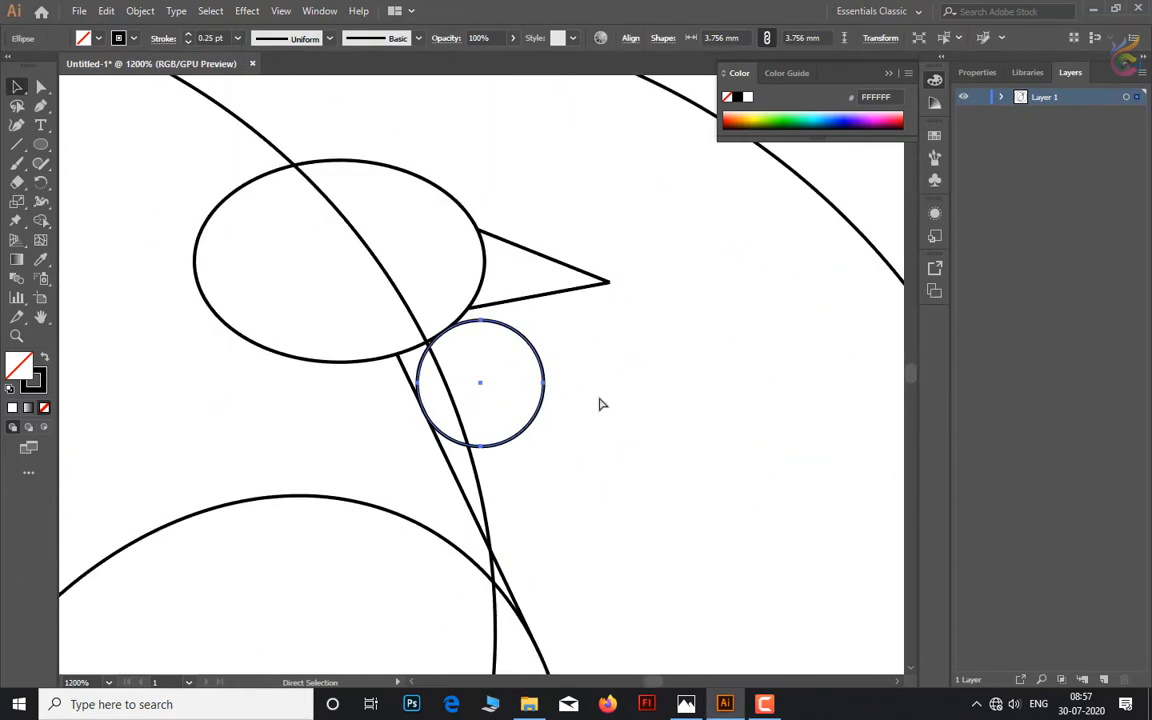
# - Enlarge the body ellipse to about 21.5 x 26.6 mm and align its edge with the lower end of the front neck line
pyautogui.scroll(-1, 606, 454)
pyautogui.click(481, 545)
pyautogui.press('s')
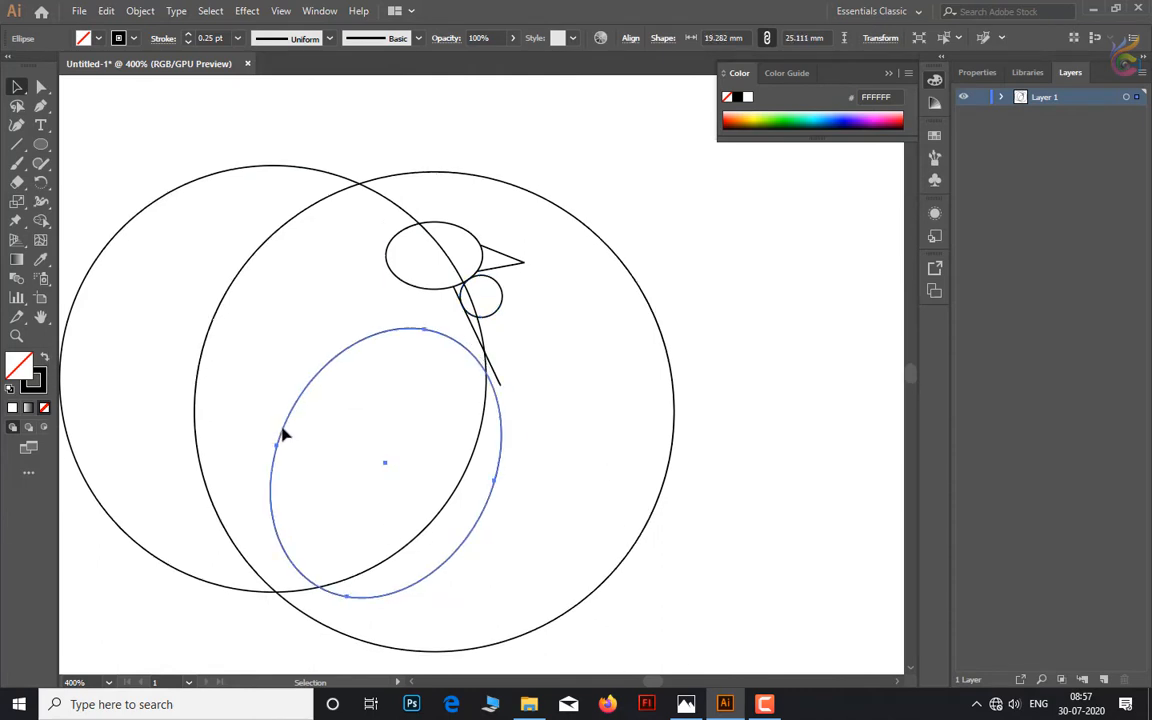
pyautogui.moveTo(290, 438)
pyautogui.mouseDown()
pyautogui.moveTo(229, 445)
pyautogui.moveTo(277, 449)
pyautogui.mouseUp()
pyautogui.moveTo(530, 467); pyautogui.dragTo(513, 466)
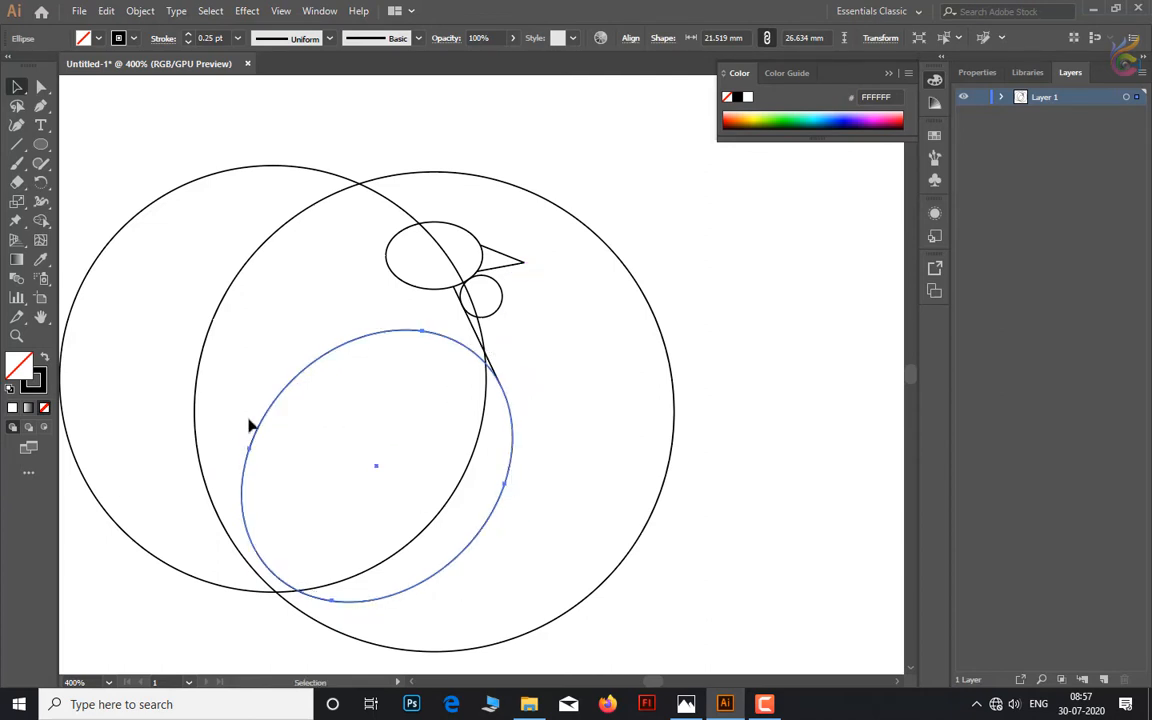
pyautogui.moveTo(250, 425); pyautogui.dragTo(290, 407)
pyautogui.hotkey('ctrl', 'z')
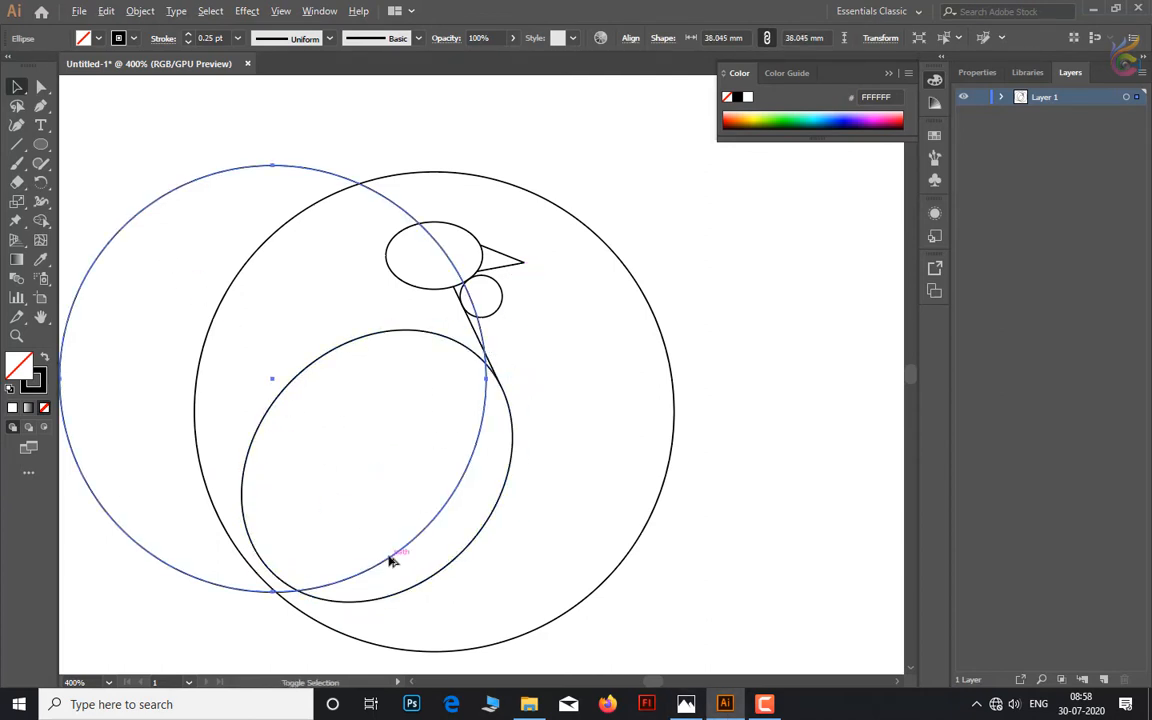
# - Create a scaled-down circle of about 17.6 mm and fit it inside the body ellipse, touching the left circle's arc
pyautogui.press('s')
pyautogui.moveTo(391, 561); pyautogui.dragTo(300, 390)
pyautogui.moveTo(364, 521); pyautogui.dragTo(410, 545)
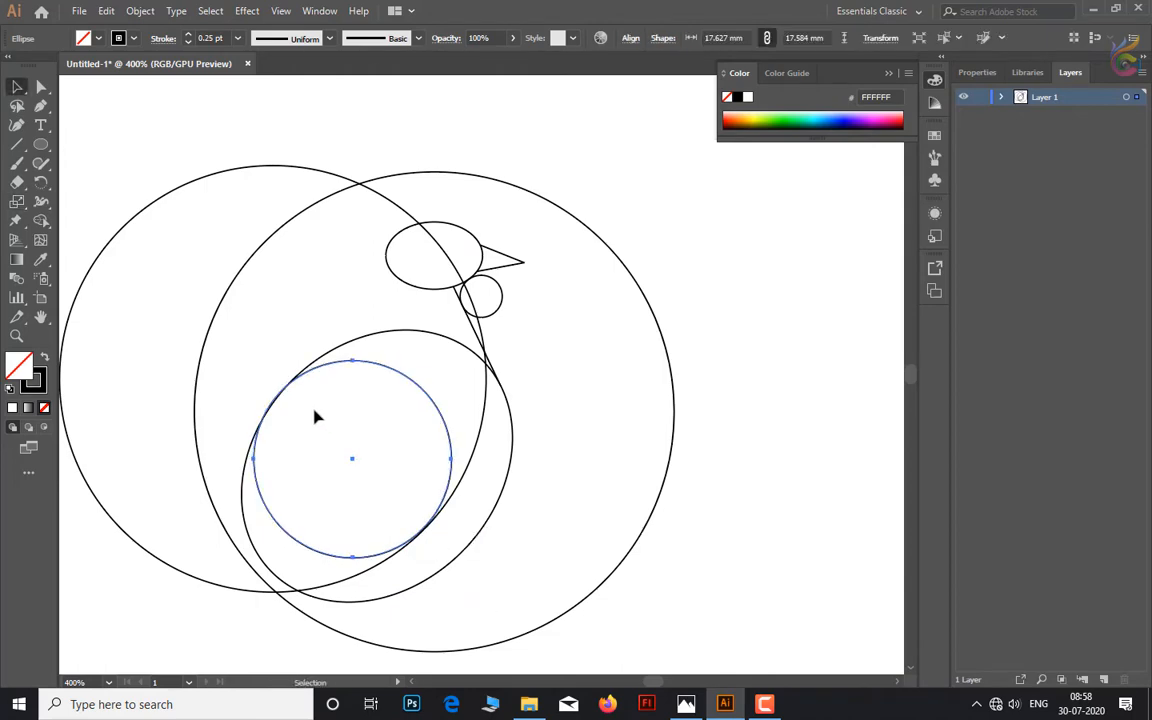
# - Draw a back neck line from the head to the body ellipse and a tail line from the body to the left circle
pyautogui.scroll(3, 350, 560)
pyautogui.scroll(-4, 517, 371)
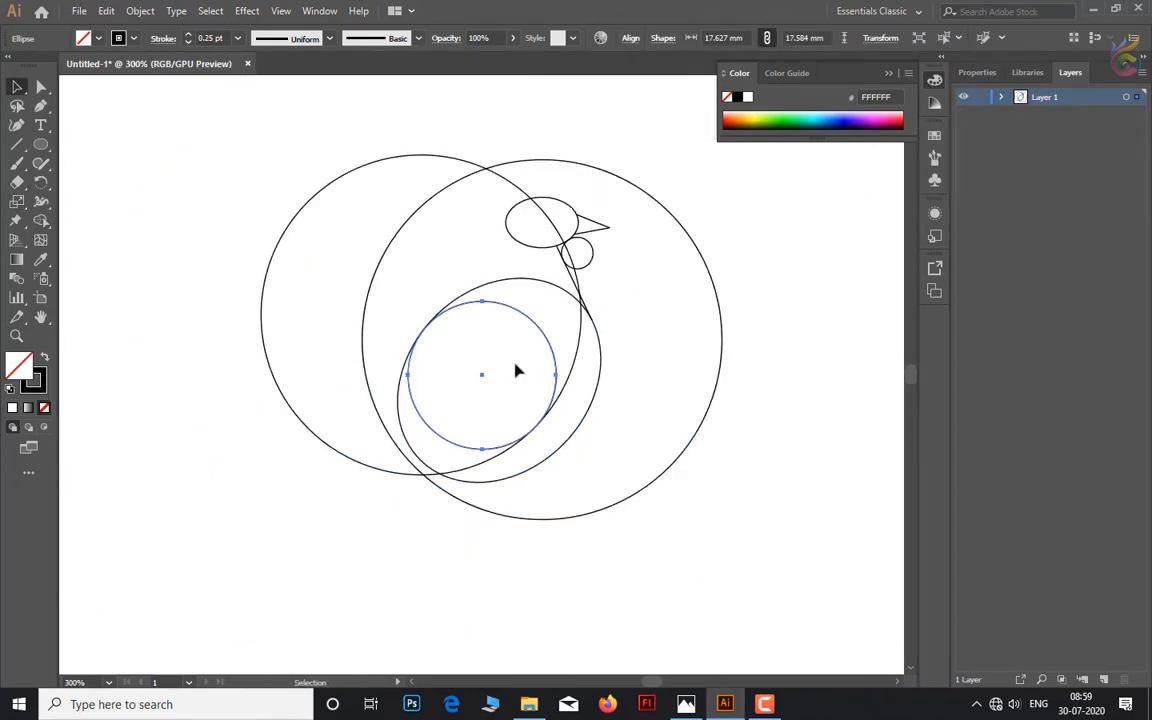
pyautogui.moveTo(425, 330); pyautogui.dragTo(491, 283)
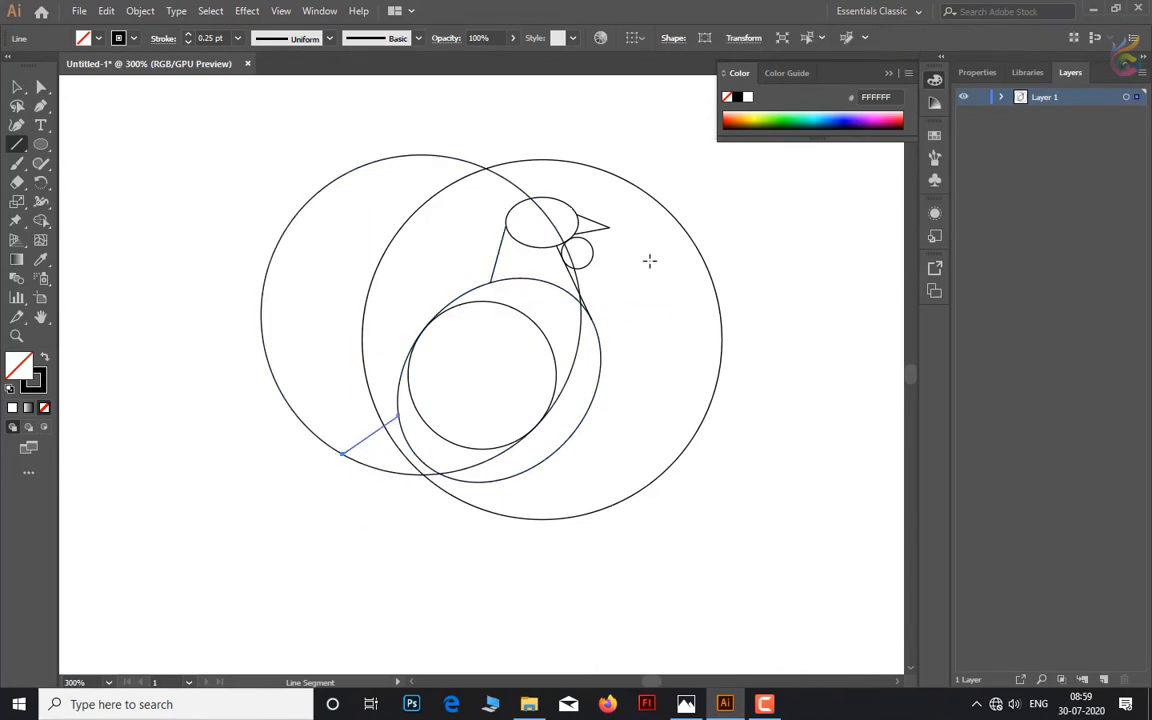
# - Fit a small circle about 3.2 mm wide between the underside of the body ellipse and the large circle
pyautogui.moveTo(498, 512); pyautogui.dragTo(494, 504)
pyautogui.scroll(6, 494, 504)
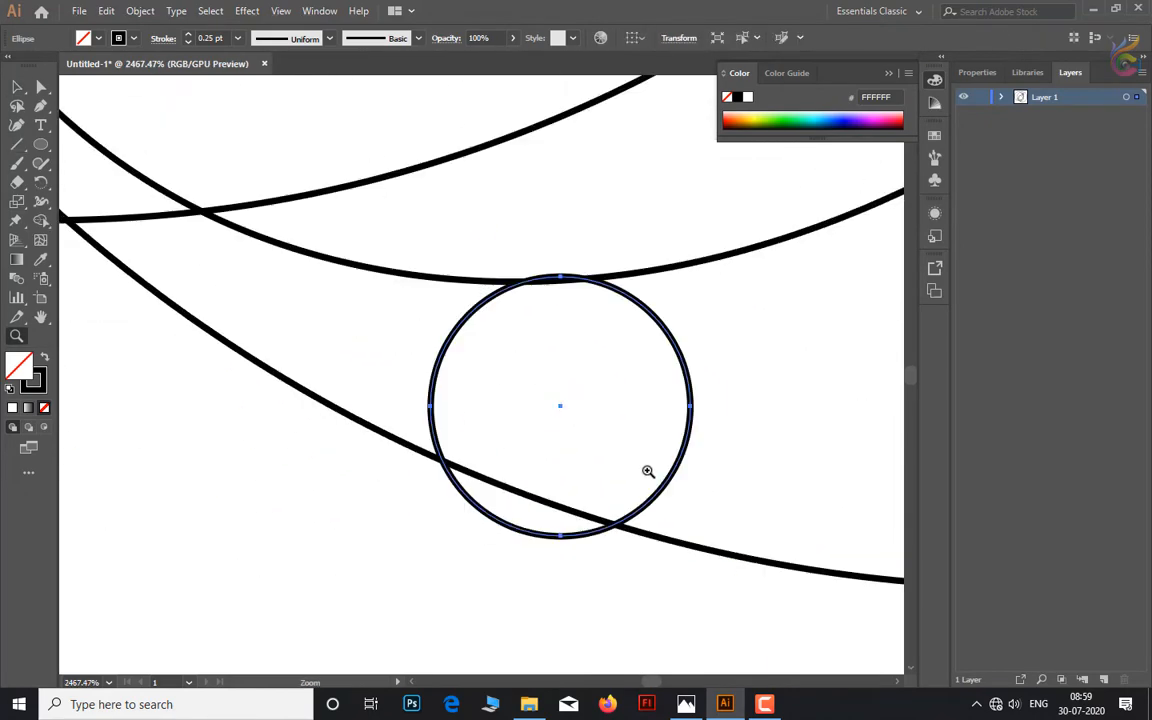
pyautogui.press('s')
pyautogui.moveTo(645, 468); pyautogui.dragTo(619, 494)
pyautogui.click(16, 86)
pyautogui.moveTo(561, 407); pyautogui.dragTo(549, 403)
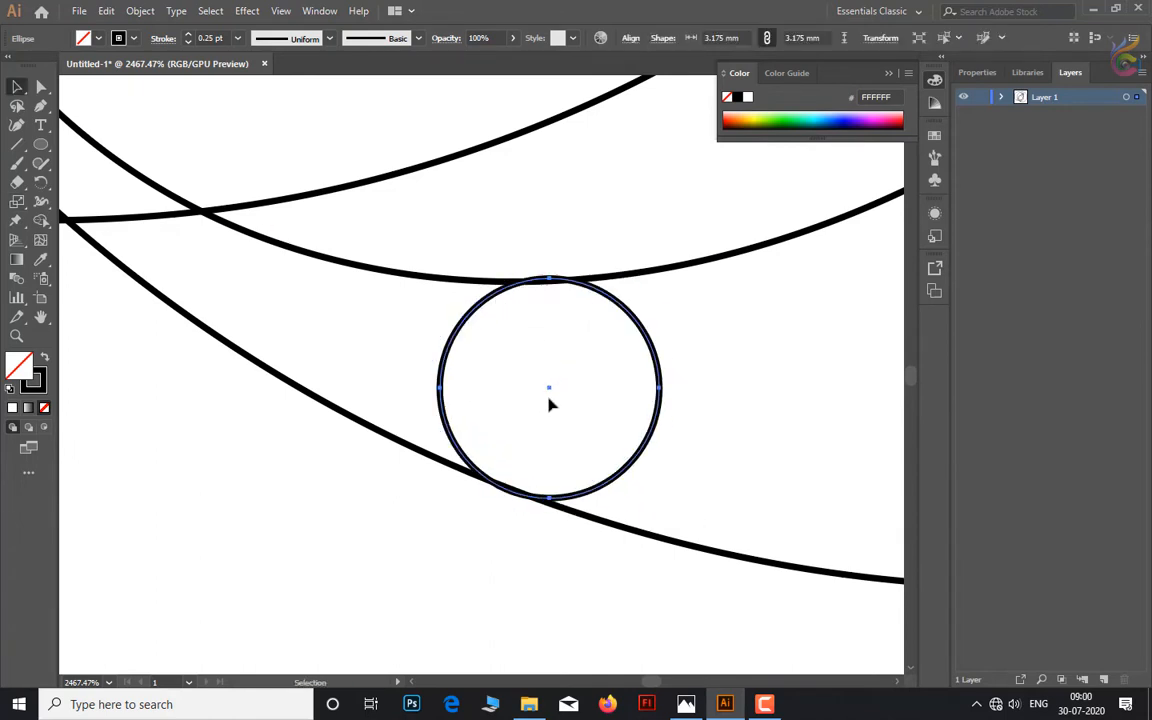
pyautogui.moveTo(549, 291); pyautogui.dragTo(550, 290)
# - Extend the upper end of the back neck line so it meets the head ellipse
pyautogui.press('a')
pyautogui.scroll(-8, 532, 404)
pyautogui.press('v')
pyautogui.scroll(3, 532, 404)
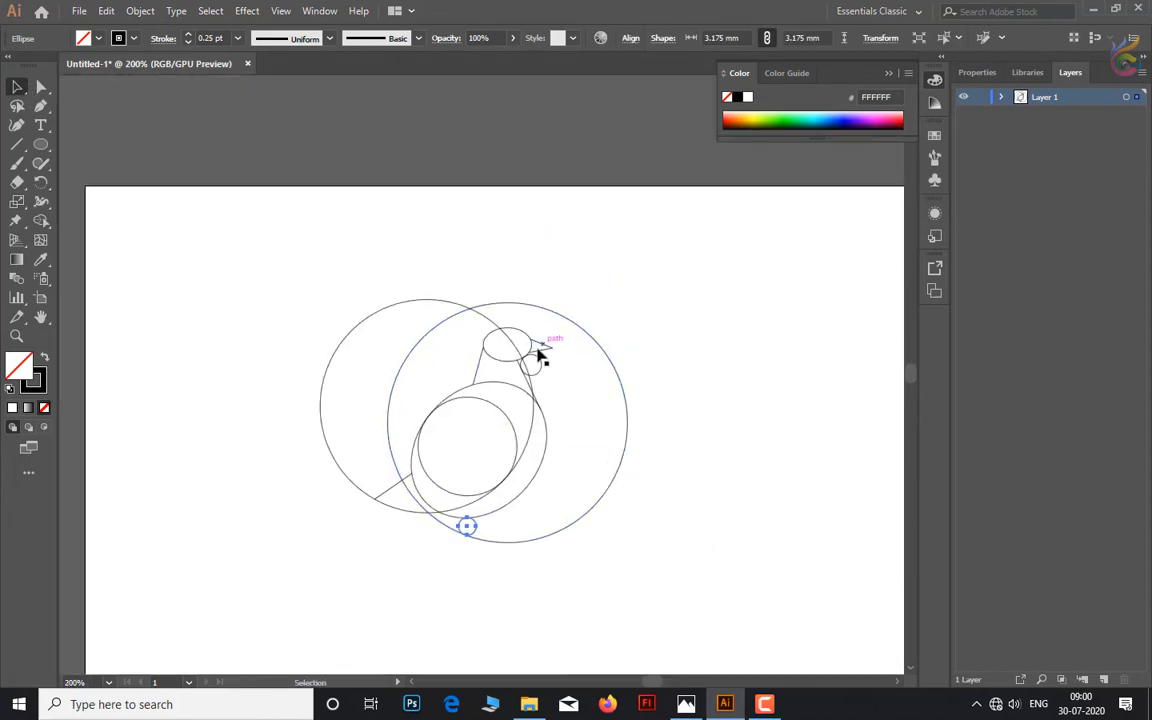
pyautogui.scroll(4, 437, 391)
pyautogui.scroll(9, 705, 342)
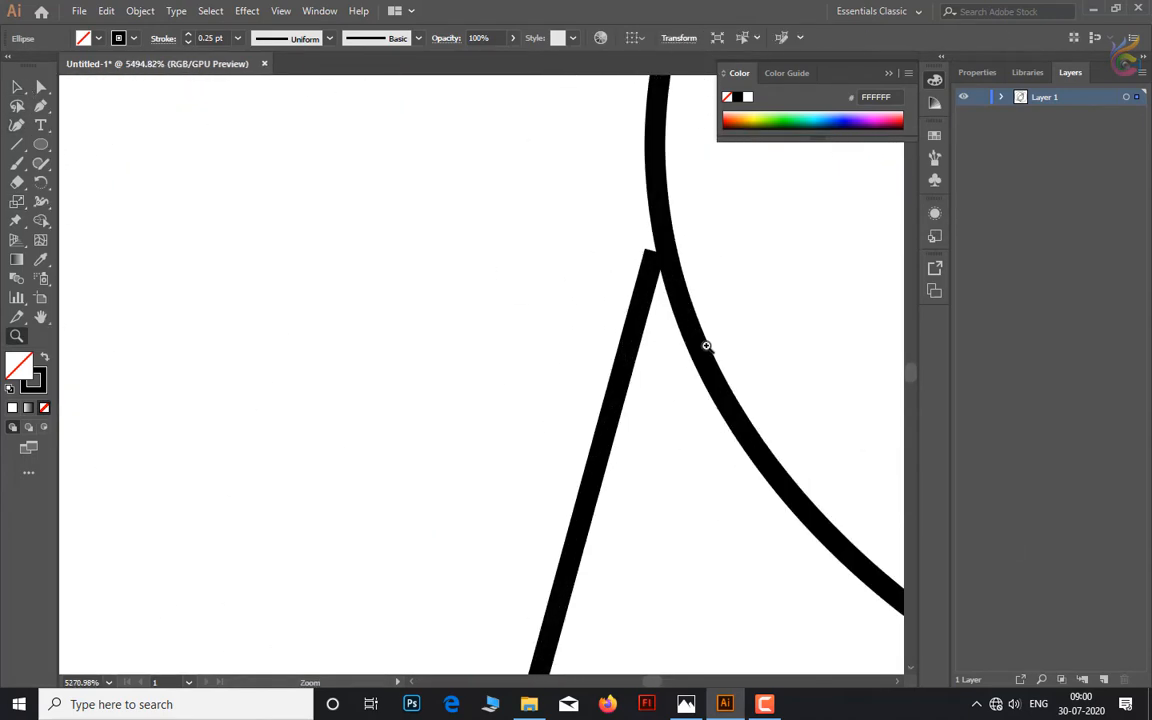
pyautogui.press('v')
pyautogui.scroll(-5, 463, 368)
pyautogui.scroll(6, 663, 481)
pyautogui.press('a')
pyautogui.scroll(-5, 676, 527)
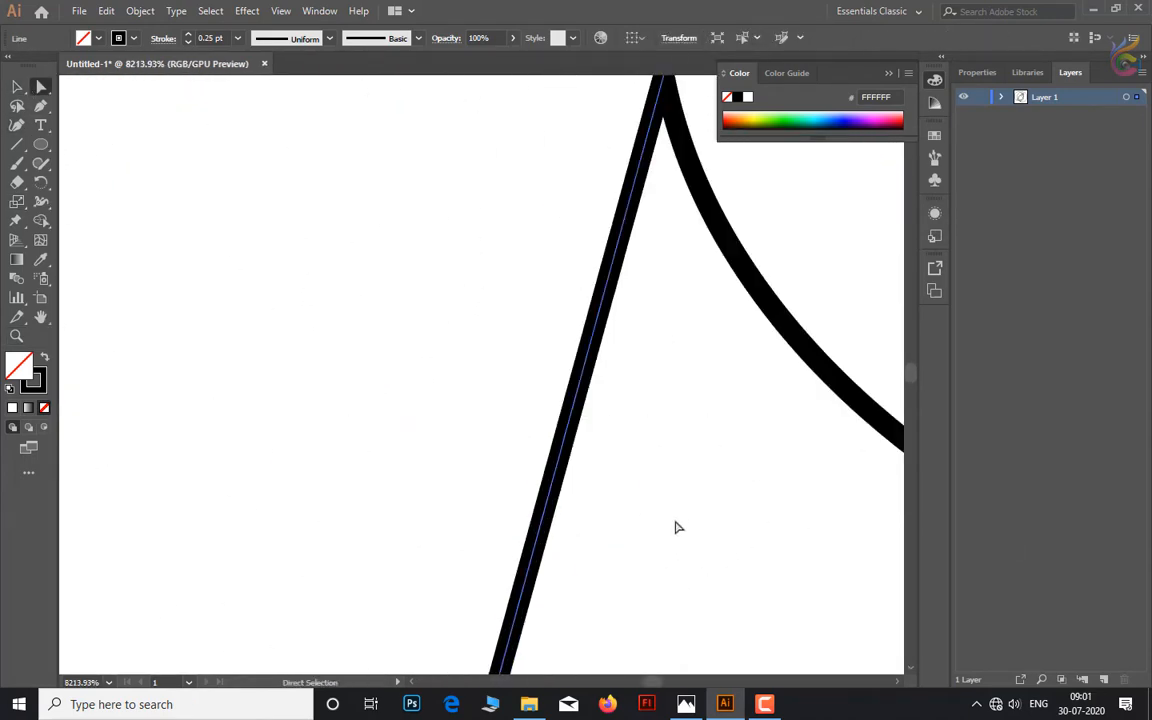
pyautogui.moveTo(240, 647); pyautogui.dragTo(240, 648)
pyautogui.click(347, 545)
# - Select all shapes and merge the head ellipse with the beak using Shape Builder
pyautogui.scroll(-2, 463, 350)
pyautogui.scroll(3, 388, 568)
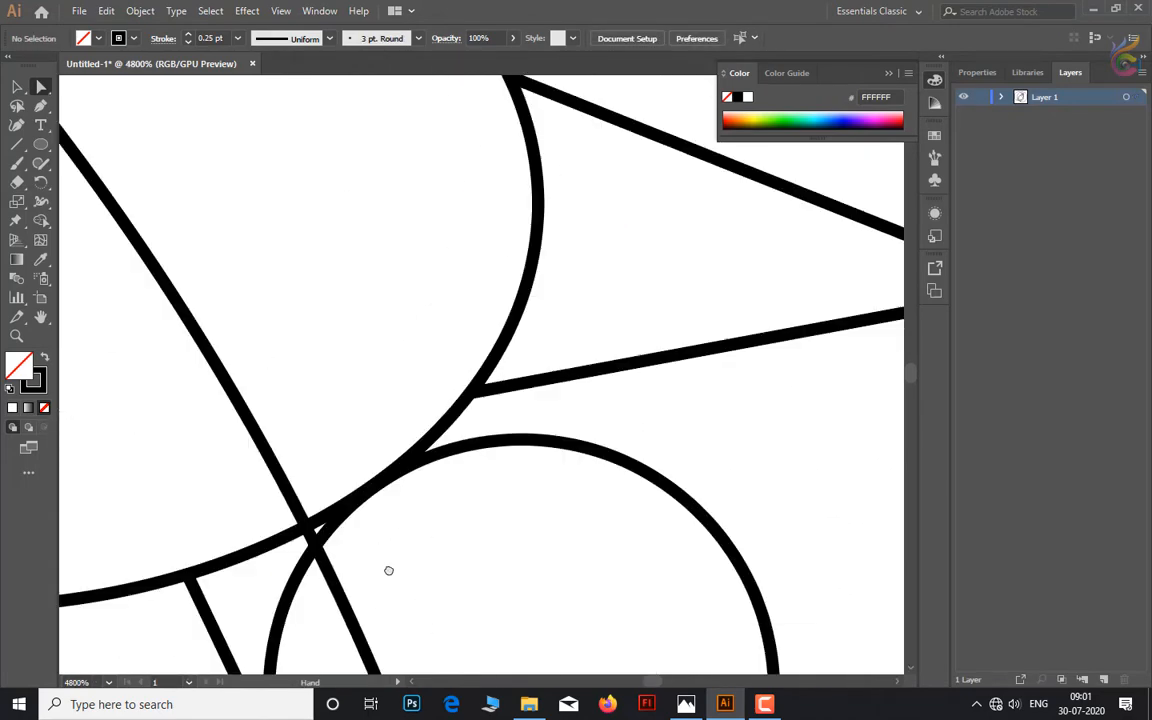
pyautogui.scroll(2, 540, 530)
pyautogui.scroll(-7, 327, 473)
pyautogui.hotkey('ctrl', 'a')
pyautogui.hotkey('shift', 'm')
pyautogui.scroll(-2, 360, 352)
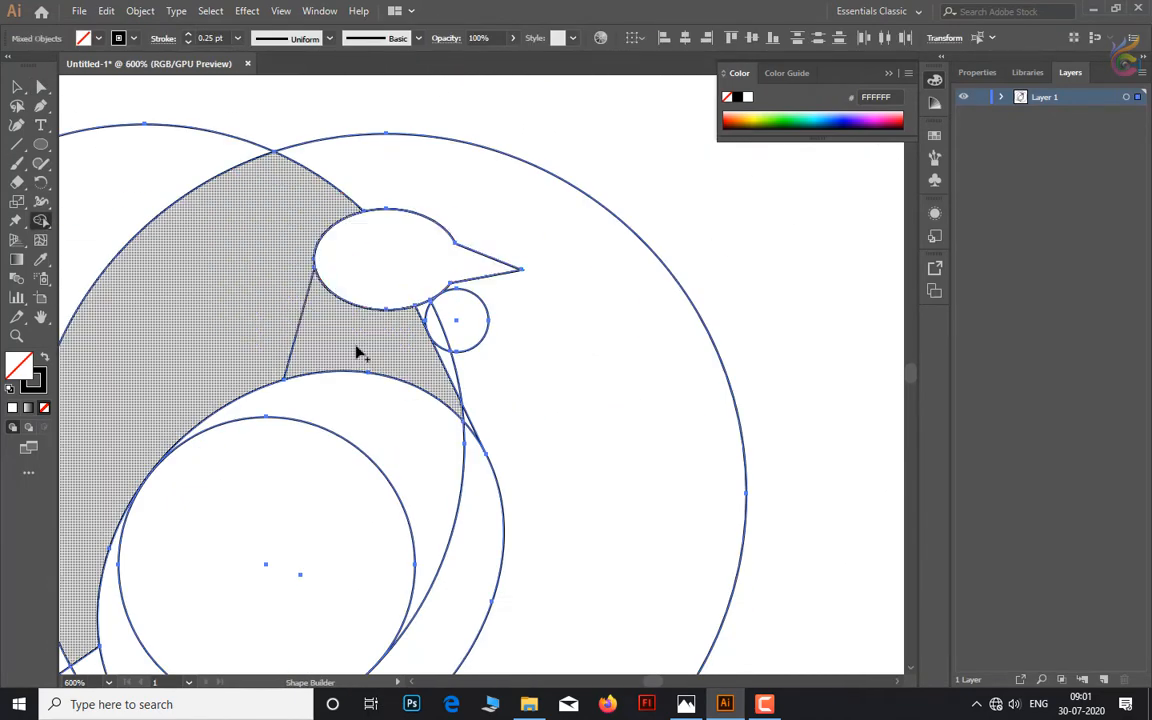
# - Adjust both endpoints of the back neck line so they join the body ellipse and the head outline
pyautogui.scroll(8, 643, 453)
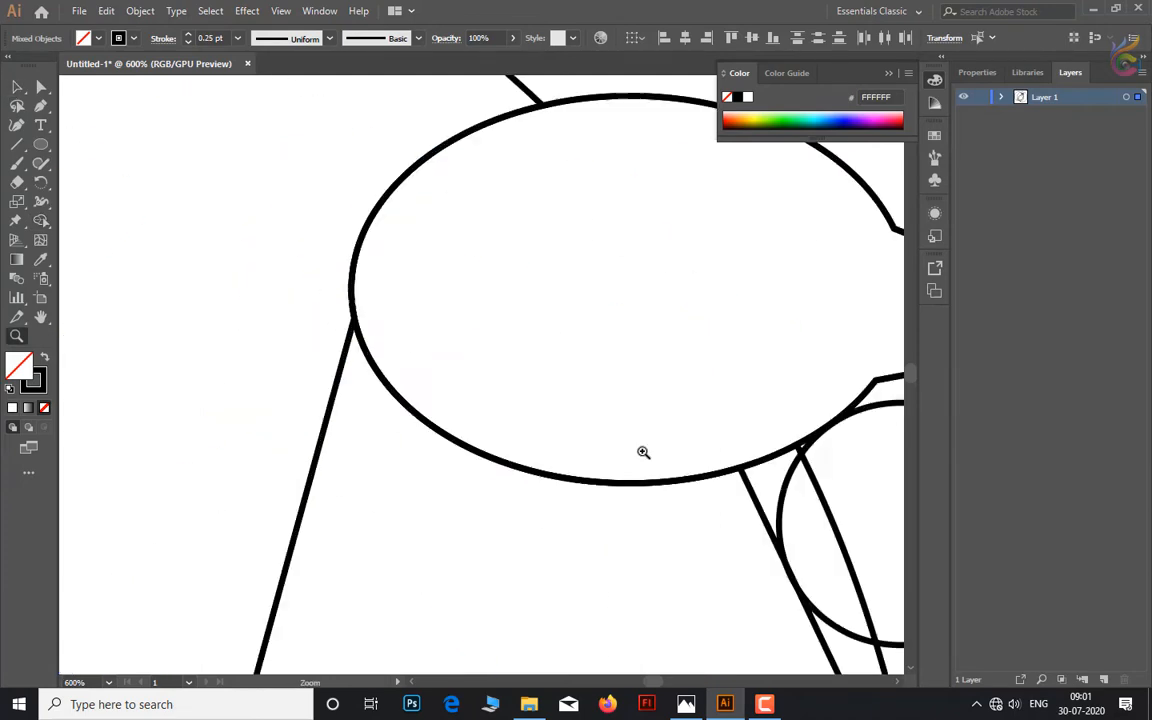
pyautogui.press('a')
pyautogui.scroll(-6, 430, 400)
pyautogui.click(159, 512)
pyautogui.scroll(-1, 234, 530)
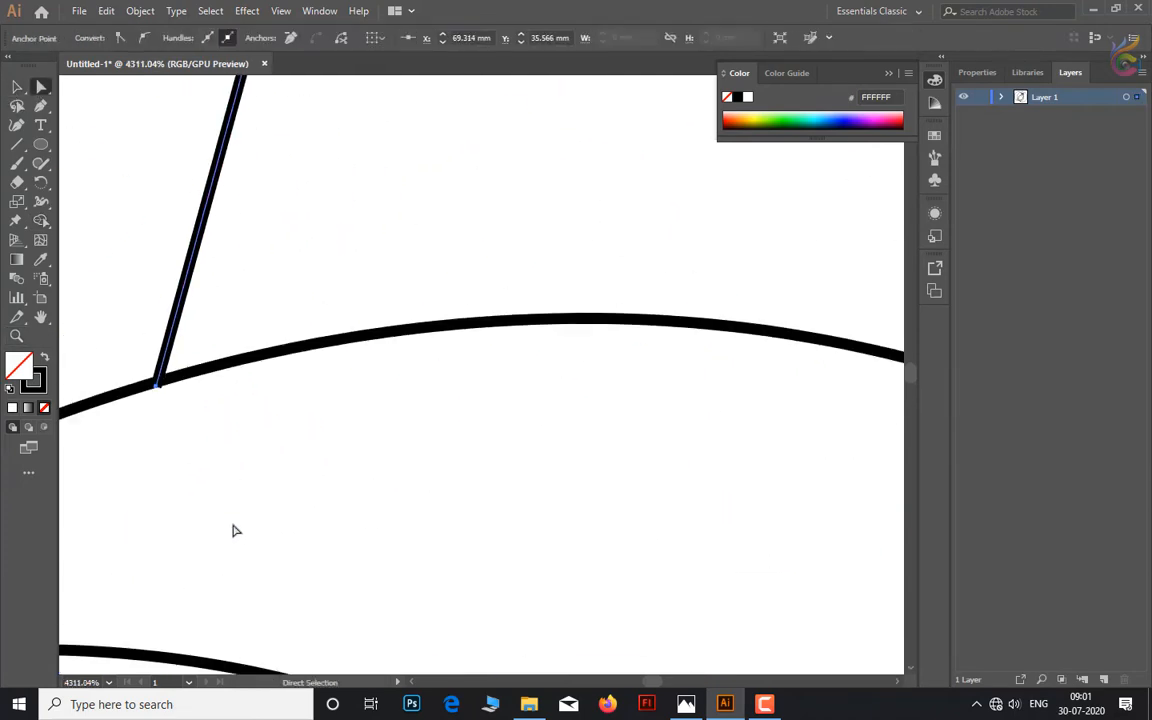
pyautogui.scroll(6, 378, 268)
pyautogui.click(378, 266)
pyautogui.scroll(-10, 296, 432)
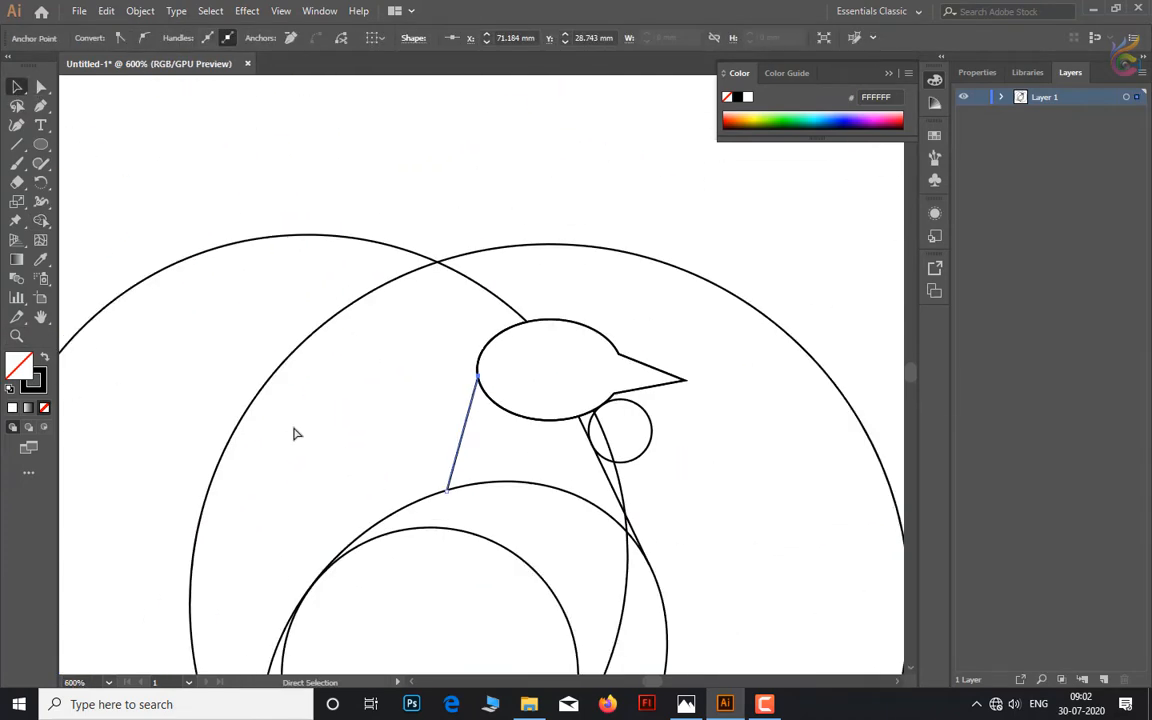
# - Select all shapes and merge the head with the neck using Shape Builder
pyautogui.hotkey('ctrl', 'a')
pyautogui.hotkey('shift', 'm')
pyautogui.moveTo(551, 267); pyautogui.dragTo(583, 350)
pyautogui.hotkey('ctrl', 'z')
pyautogui.moveTo(525, 239); pyautogui.dragTo(553, 278)
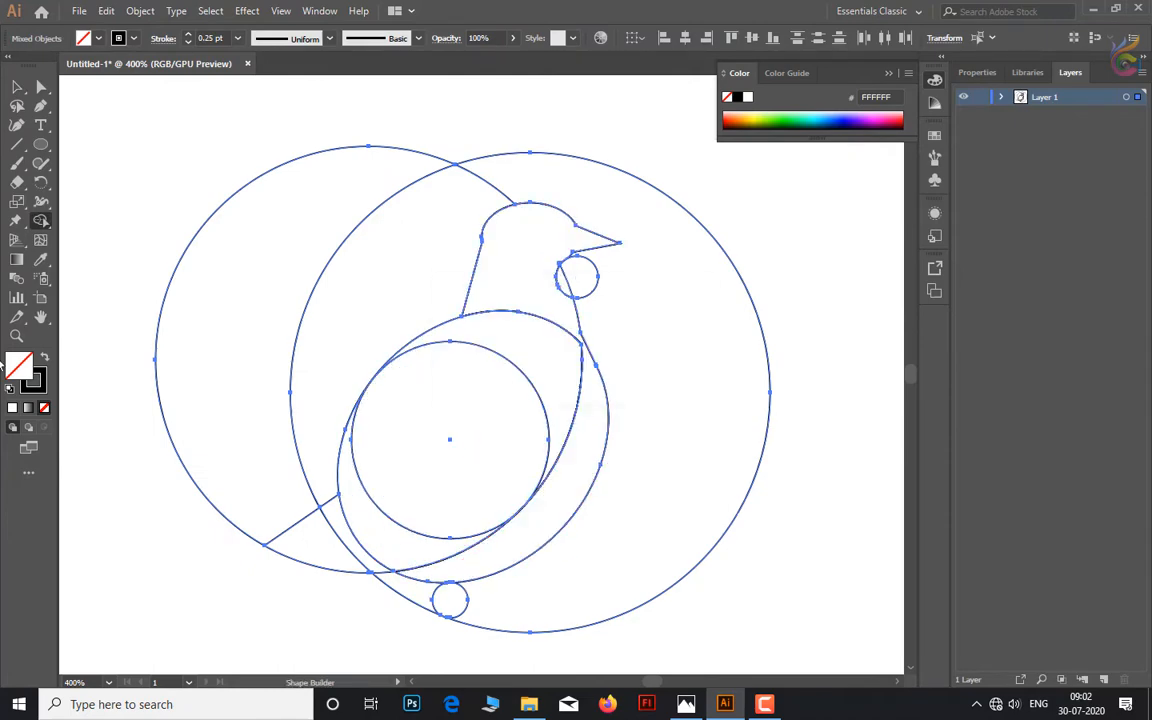
# - Try to enlarge the inner body circle slightly and merge the upper body with the head and neck
pyautogui.click(494, 352)
pyautogui.press('z')
pyautogui.moveTo(493, 473); pyautogui.dragTo(570, 563)
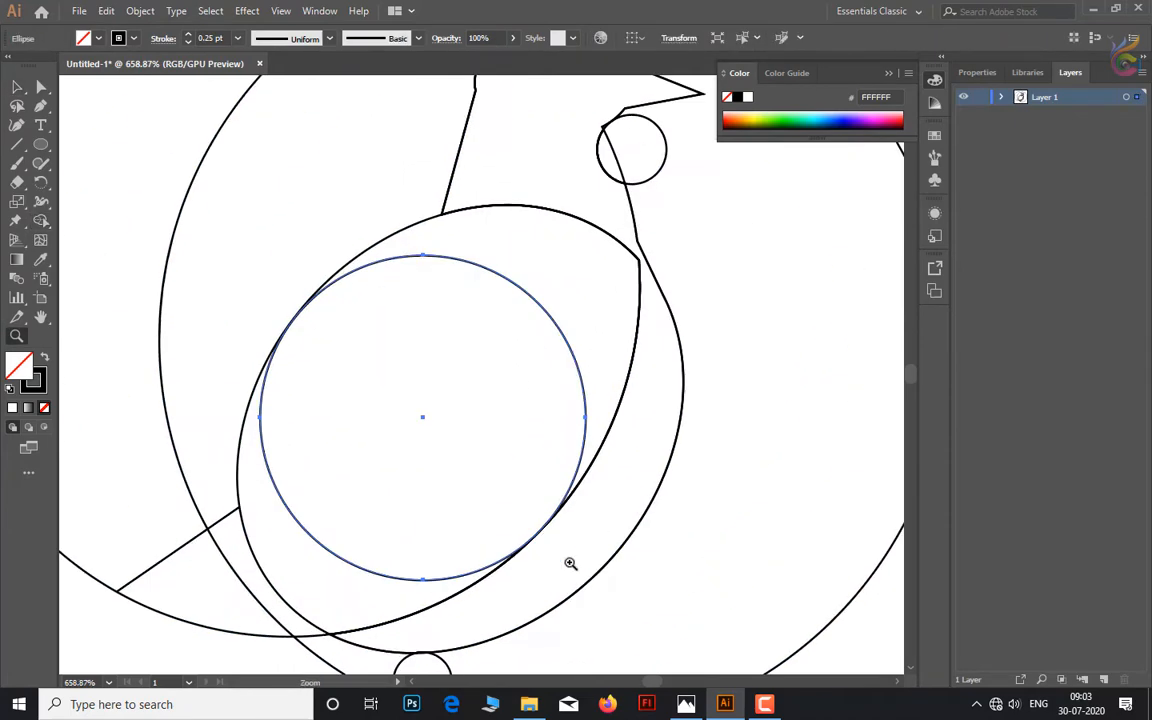
pyautogui.hotkey('ctrl', 'a')
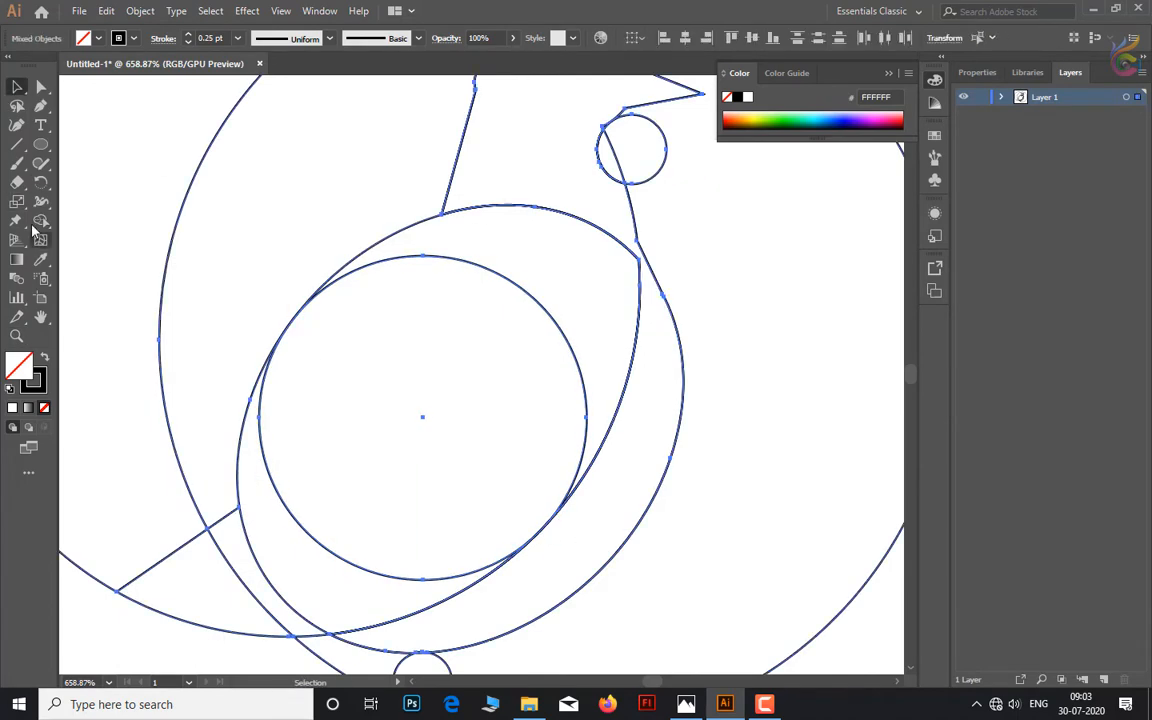
pyautogui.hotkey('shift', 'm')
pyautogui.scroll(1, 652, 313)
pyautogui.scroll(1, 652, 313)
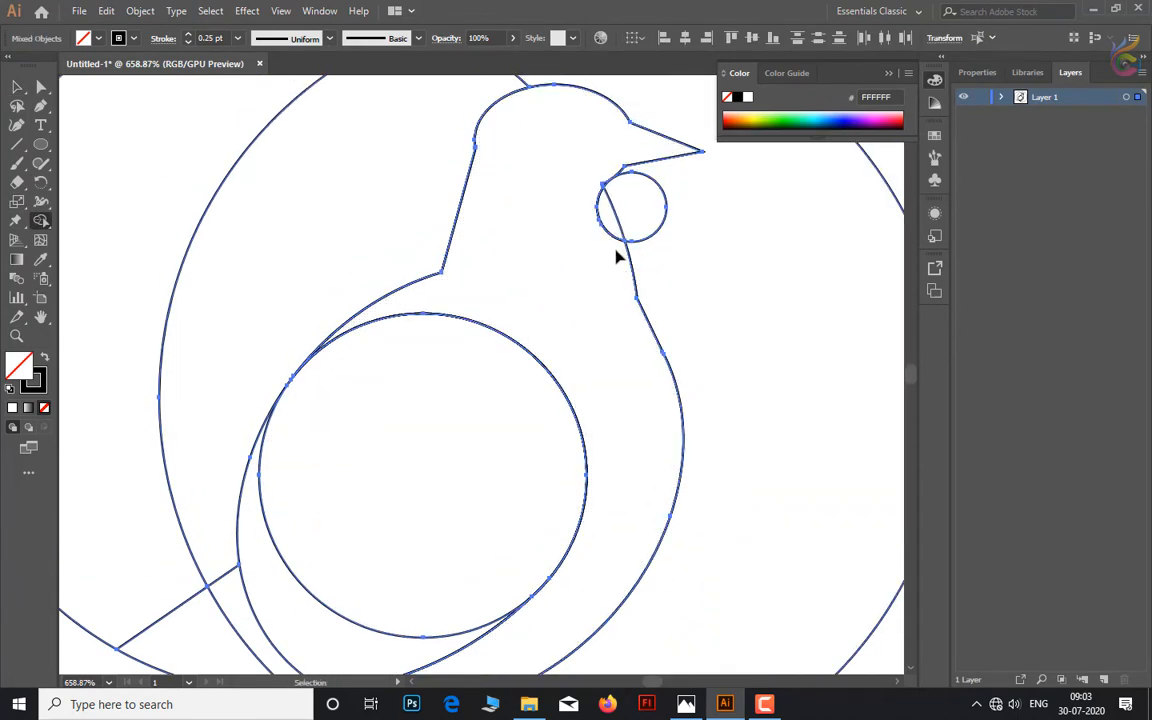
pyautogui.hotkey('ctrl', 'z')
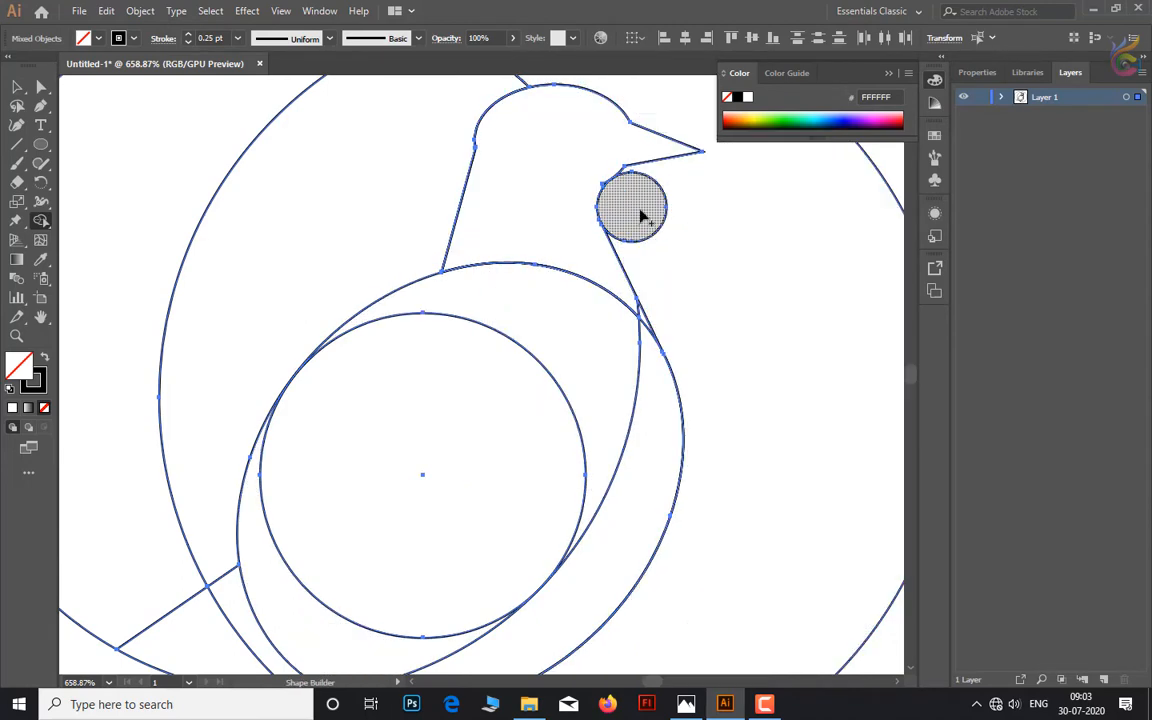
# - Remove the throat circle with Shape Builder, leaving its curve in the bird's neck outline
pyautogui.keyDown('alt'); pyautogui.click(640, 216); pyautogui.keyUp('alt')
pyautogui.scroll(-1, 545, 244)
pyautogui.click(18, 200)
# - Give the inner body circle a 0.25 pt stroke and widen it to about 18.08 mm so it crosses the body ellipse
pyautogui.hotkey('ctrl', 'shift', 'a')
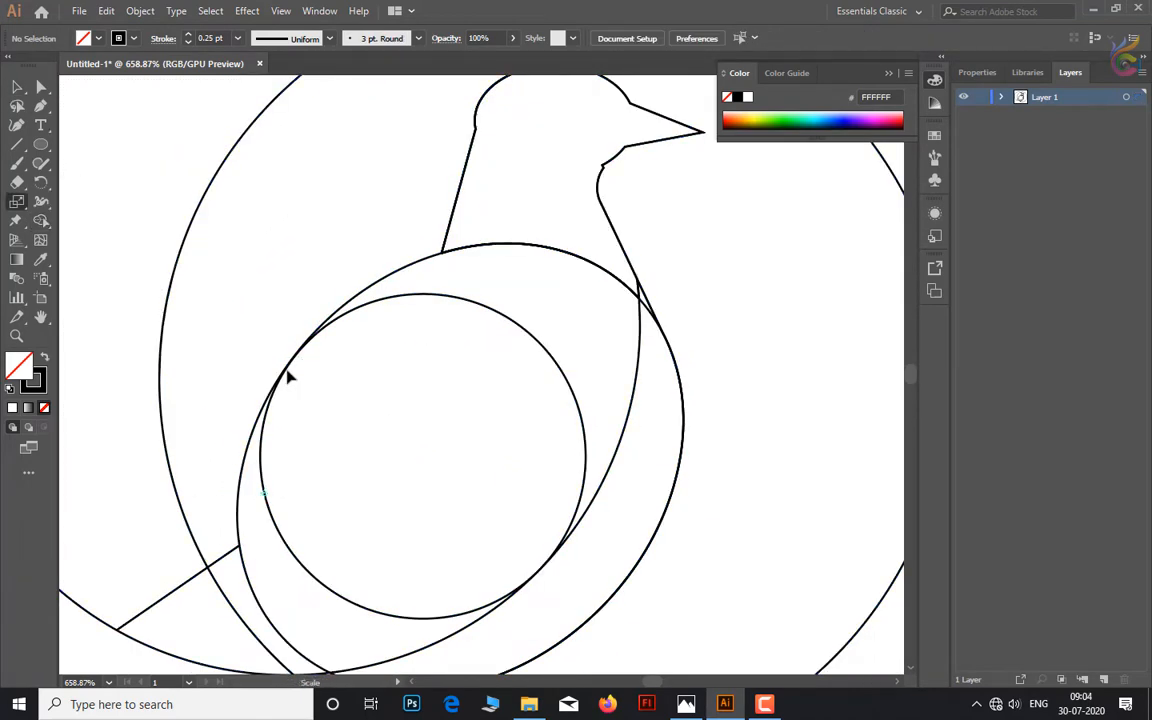
pyautogui.press('v')
pyautogui.click(301, 476)
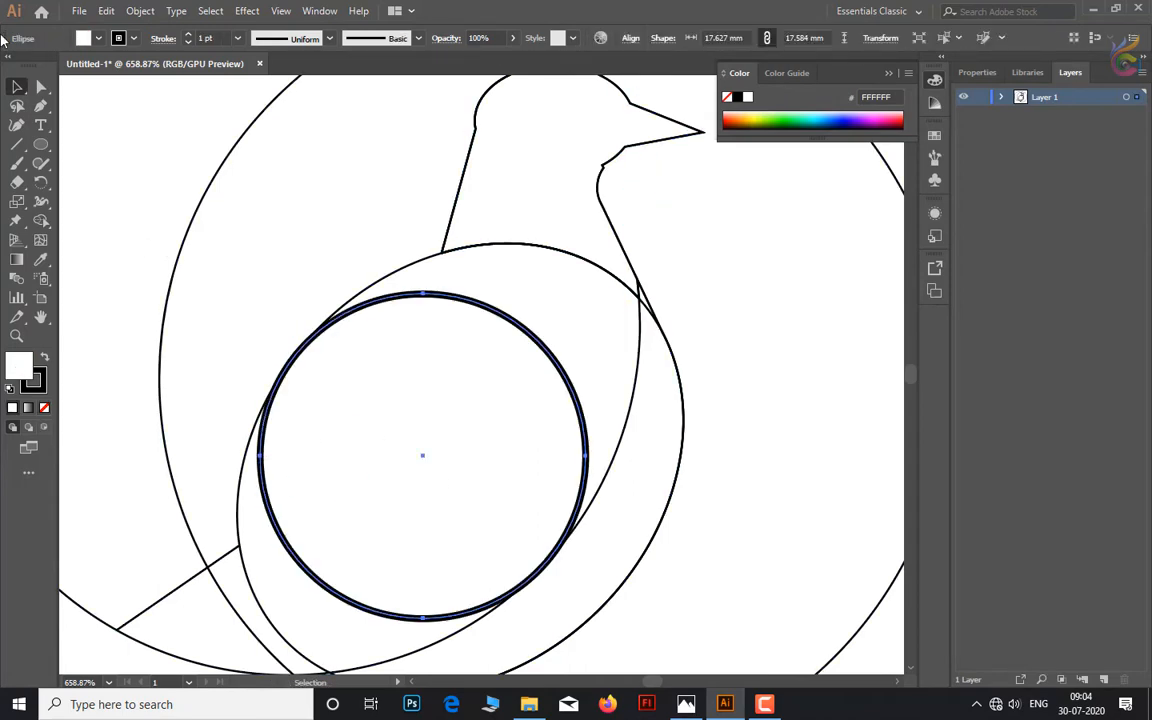
pyautogui.moveTo(236, 421)
pyautogui.mouseDown()
pyautogui.moveTo(280, 404)
pyautogui.moveTo(257, 458)
pyautogui.mouseUp()
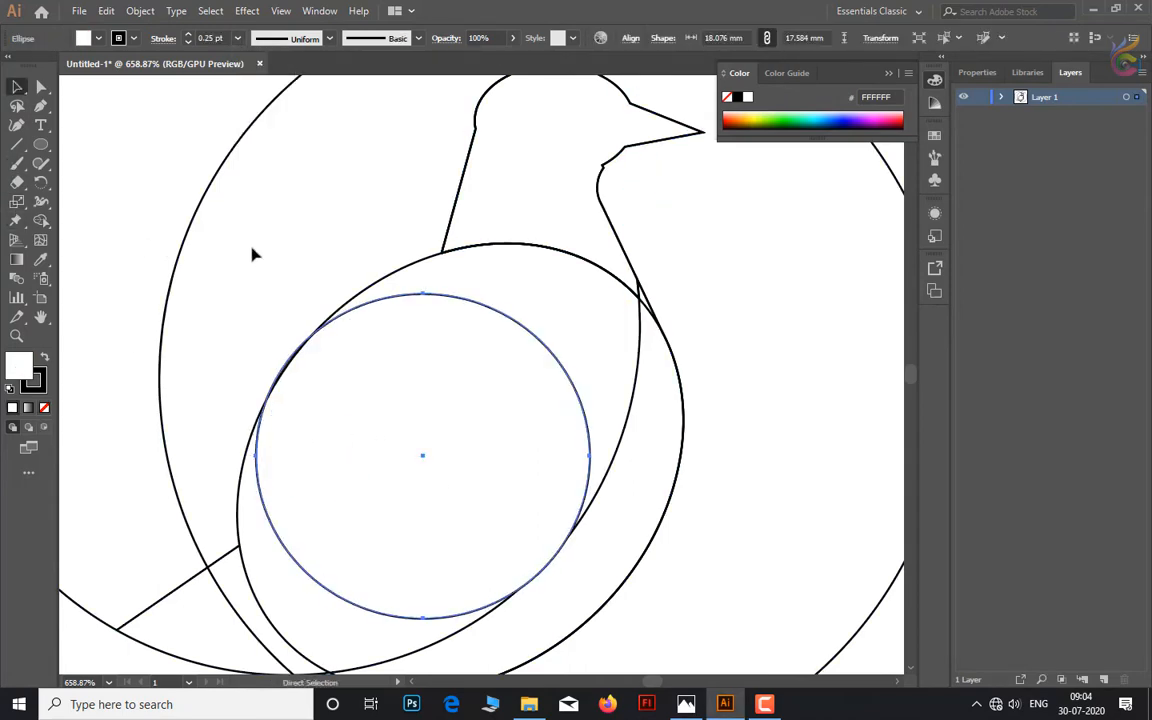
# - Select all shapes and use Shape Builder to merge the outer body with the neck and the inner circle with its adjoining slivers
pyautogui.hotkey('ctrl', 'a')
pyautogui.hotkey('shift', 'm')
pyautogui.scroll(-3, 550, 417)
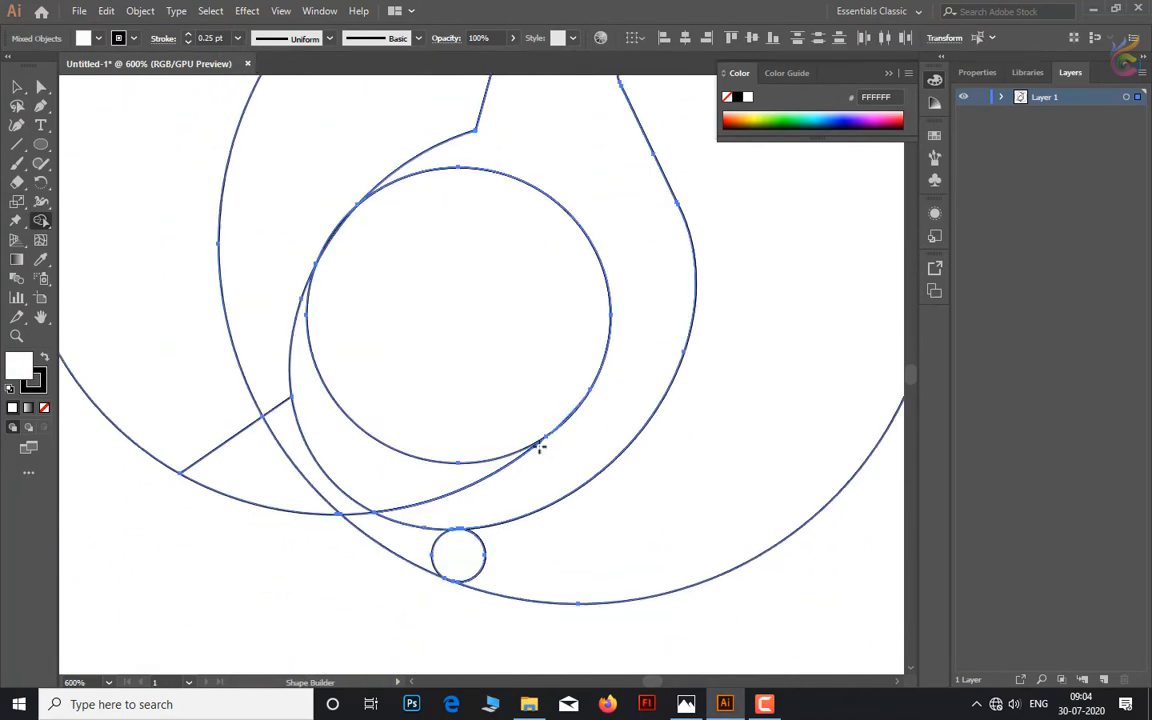
pyautogui.hotkey('ctrl', '-')
pyautogui.scroll(5, 540, 442)
pyautogui.moveTo(578, 178)
pyautogui.mouseDown()
pyautogui.moveTo(527, 210)
pyautogui.moveTo(416, 329)
pyautogui.mouseUp()
pyautogui.scroll(-3, 470, 300)
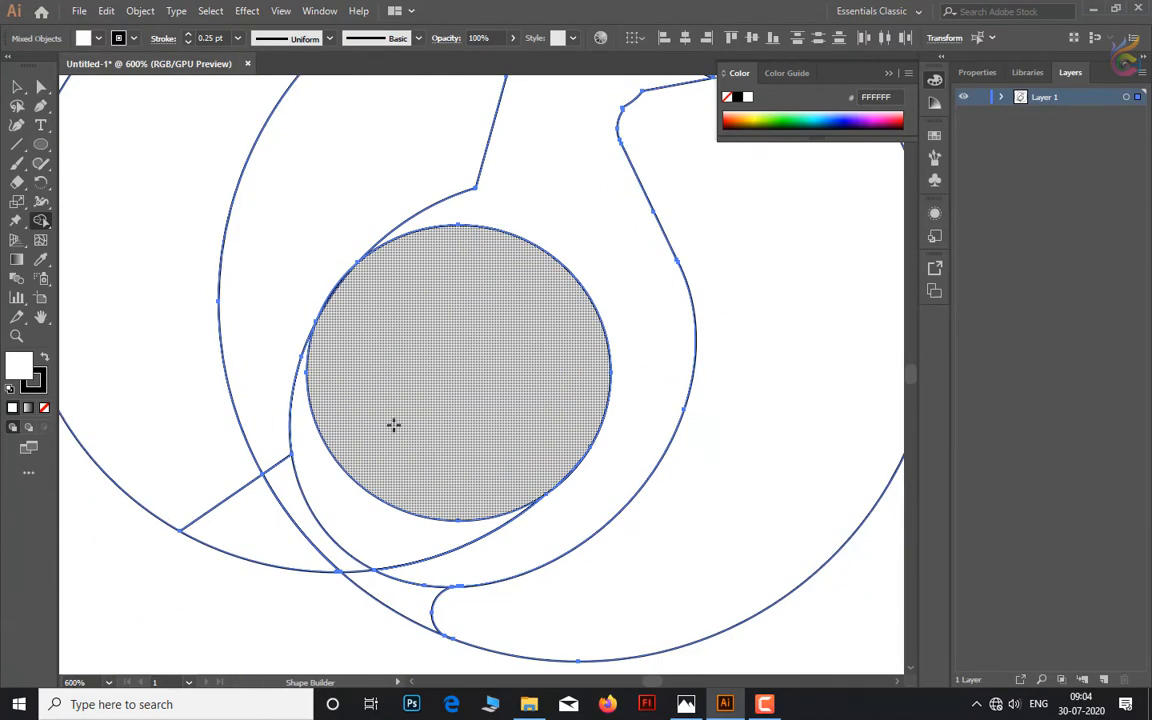
pyautogui.moveTo(393, 424); pyautogui.dragTo(378, 515)
# - Fill the shapes white and delete the large crescent outside the circle behind the bird
pyautogui.press('v')
pyautogui.hotkey('ctrl', '-')
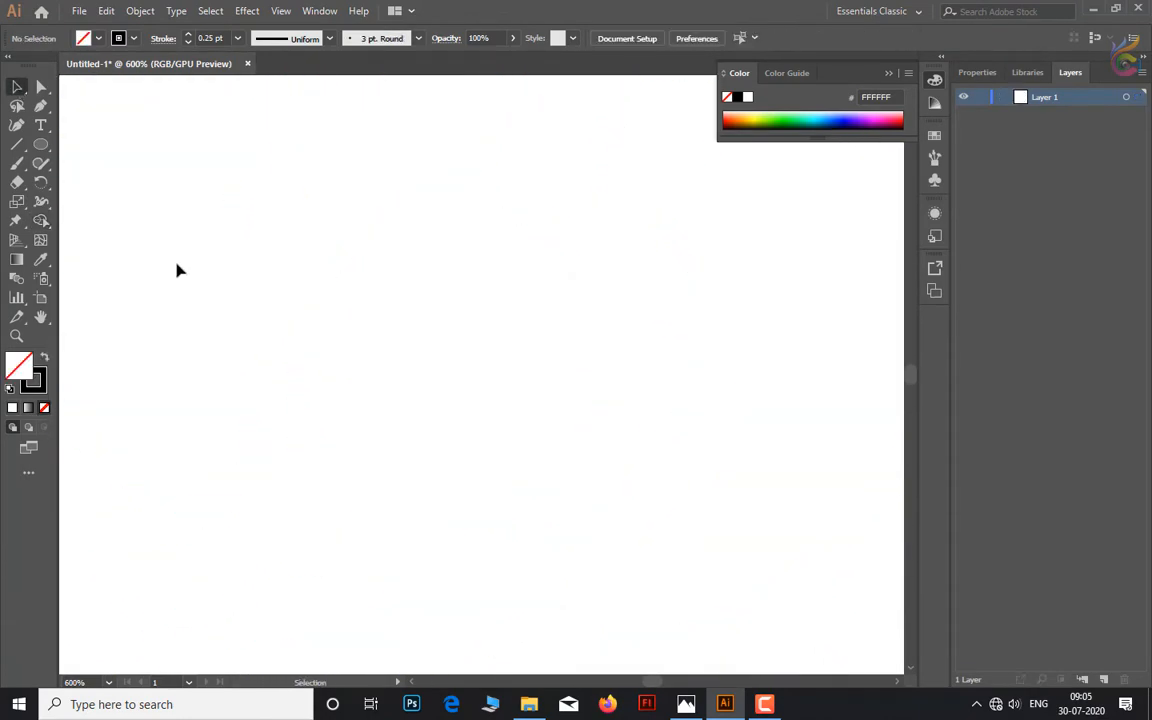
pyautogui.doubleClick(20, 370)
pyautogui.press('Escape')
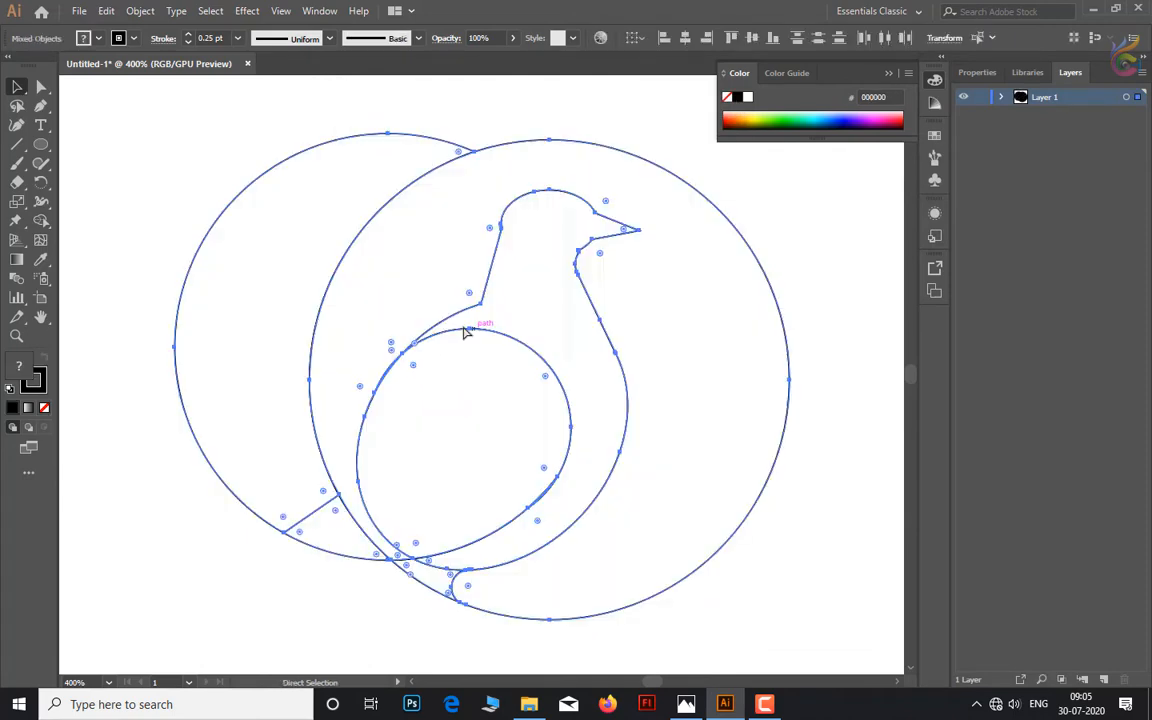
pyautogui.doubleClick(18, 368)
pyautogui.click(689, 154)
pyautogui.click(280, 314)
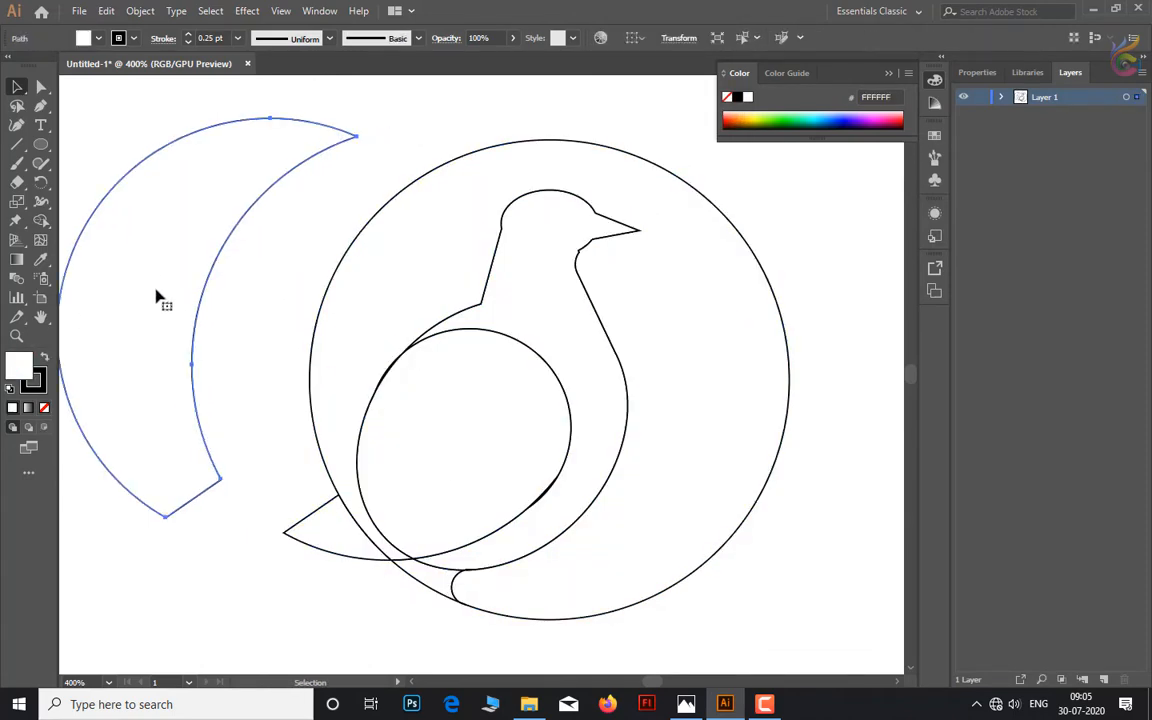
pyautogui.press('Delete')
# - Fill the circle surrounding the bird with black and the wing shape with near-black
pyautogui.hotkey('shift', 'x')
pyautogui.click(455, 400)
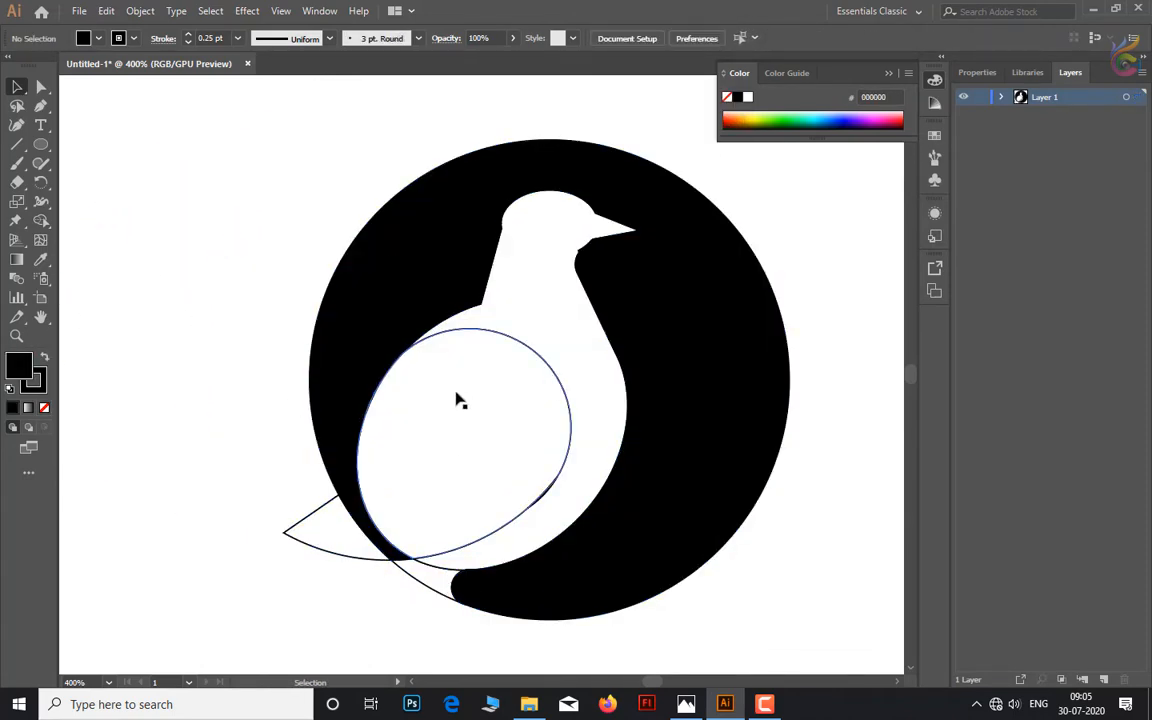
pyautogui.click(455, 400)
pyautogui.doubleClick(18, 368)
pyautogui.click(689, 154)
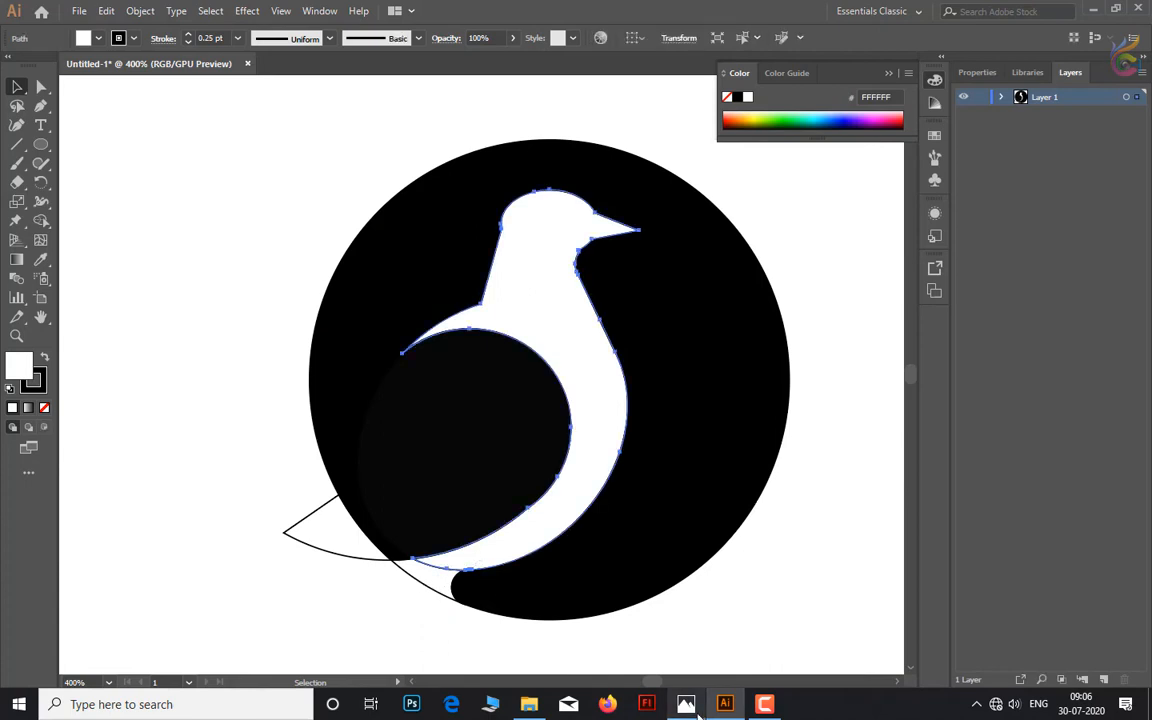
pyautogui.hotkey('ctrl', 'shift', 'a')
pyautogui.press('a')
pyautogui.moveTo(425, 592); pyautogui.dragTo(281, 652)
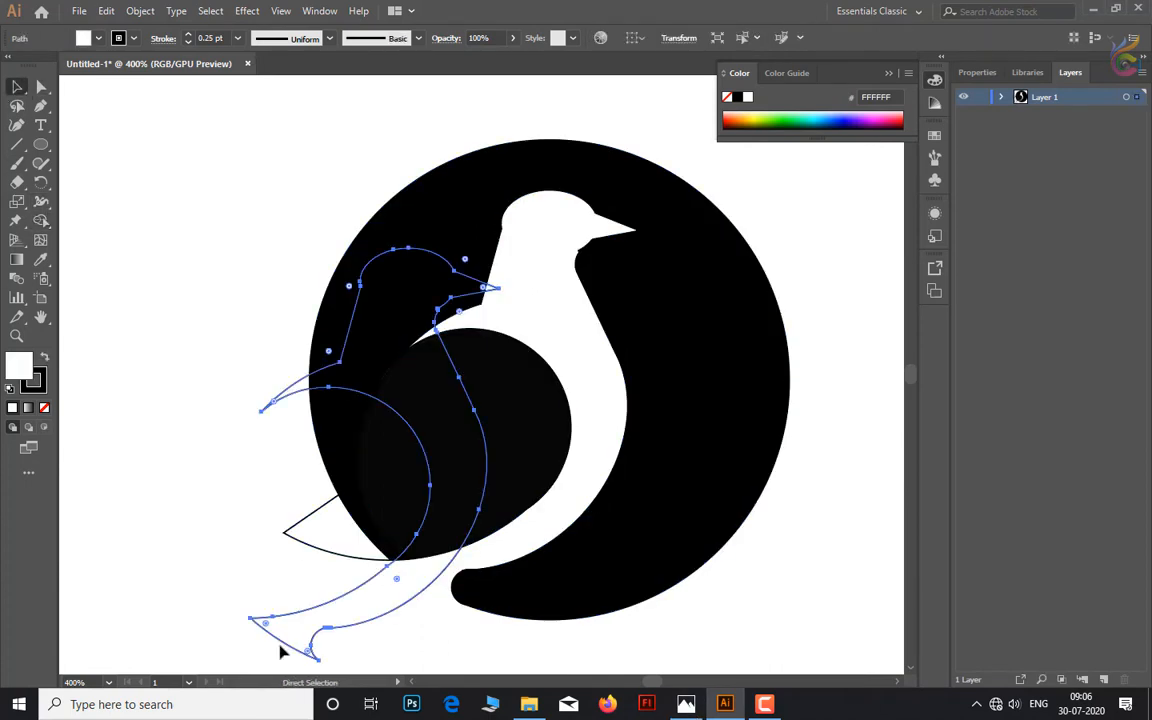
pyautogui.hotkey('ctrl', 'z')
# - Draw a large rectangle enclosing the whole bird logo on a new layer
pyautogui.press('v')
pyautogui.hotkey('ctrl', '-')
pyautogui.hotkey('ctrl', '-')
pyautogui.moveTo(164, 161); pyautogui.dragTo(732, 590)
# - Fill the rectangle with 000000 and move the bird's Layer 1 above Layer 2
pyautogui.doubleClick(18, 365)
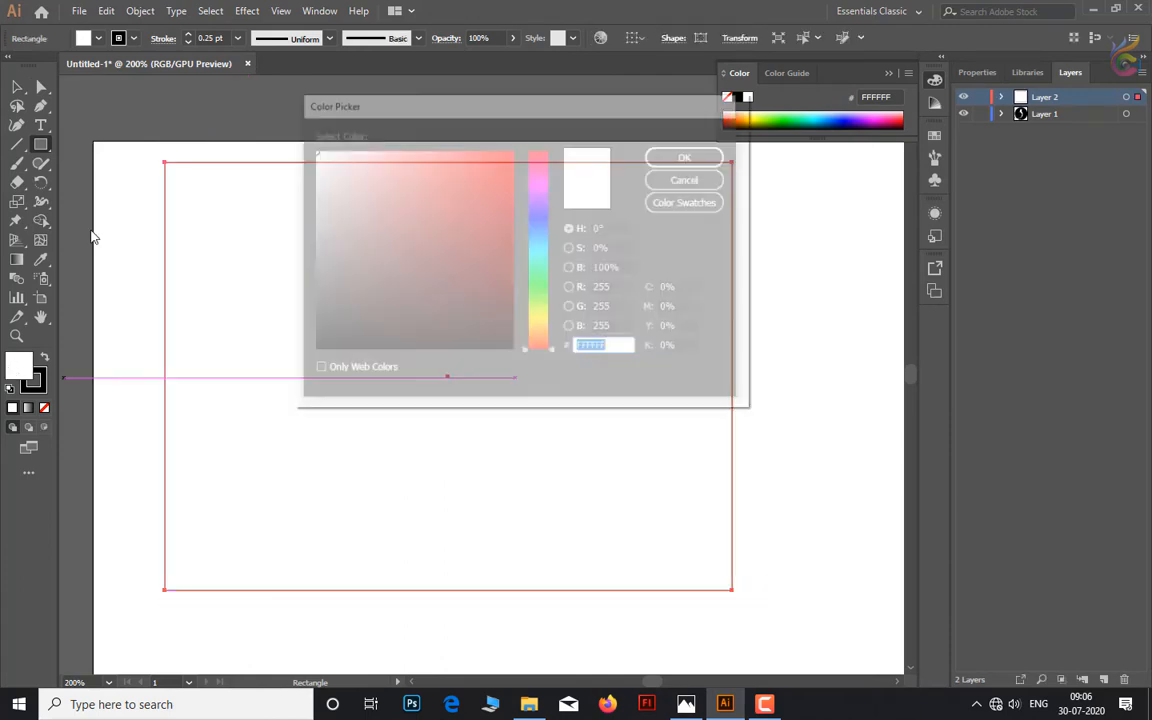
pyautogui.write('000000')
pyautogui.press('Return')
pyautogui.moveTo(1044, 113); pyautogui.dragTo(1044, 94)
# - Recolour the circle surrounding the bird and the bird's wing with a white fill
pyautogui.press('v')
pyautogui.click(588, 364)
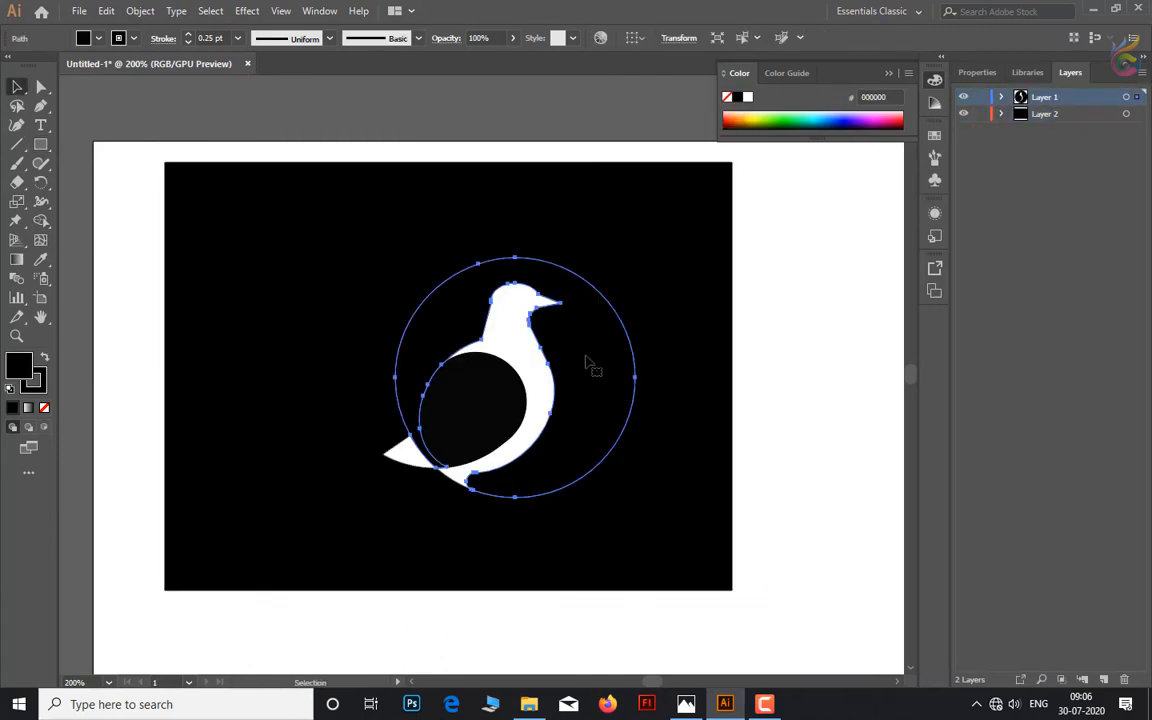
pyautogui.press('d')
pyautogui.doubleClick(18, 365)
pyautogui.click(381, 187)
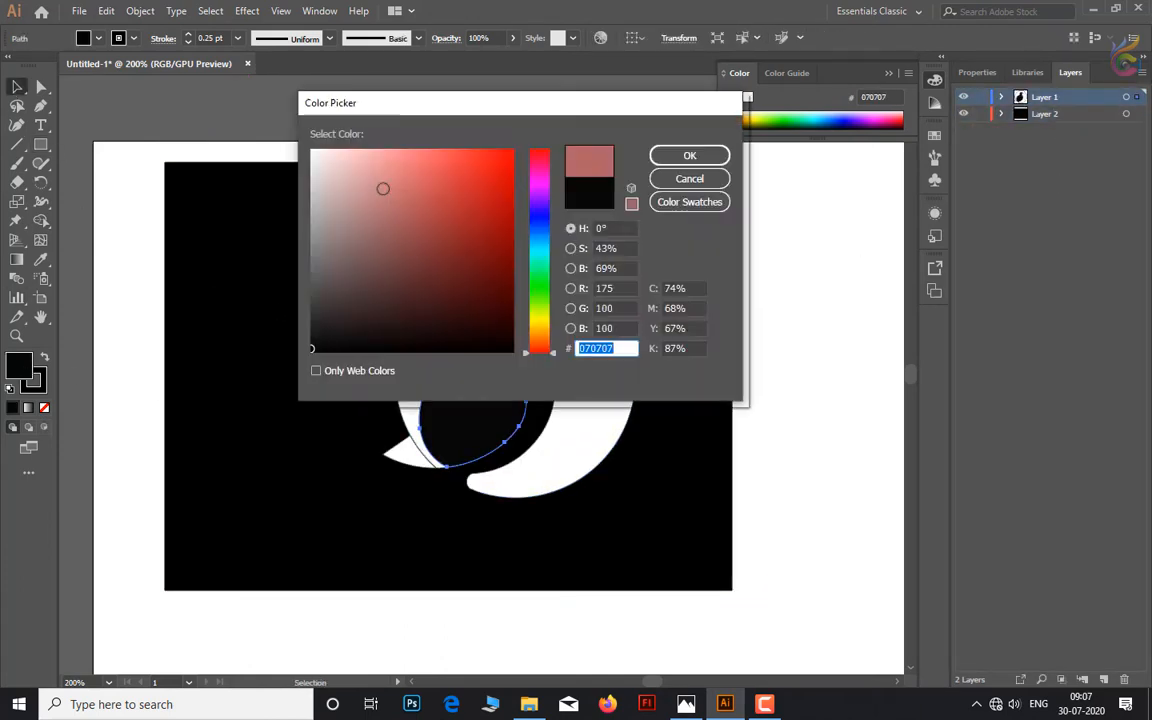
pyautogui.press('Return')
# - Fill the pointed tail piece outside the circle with black
pyautogui.click(410, 452)
pyautogui.doubleClick(18, 365)
pyautogui.click(505, 350)
pyautogui.press('Return')
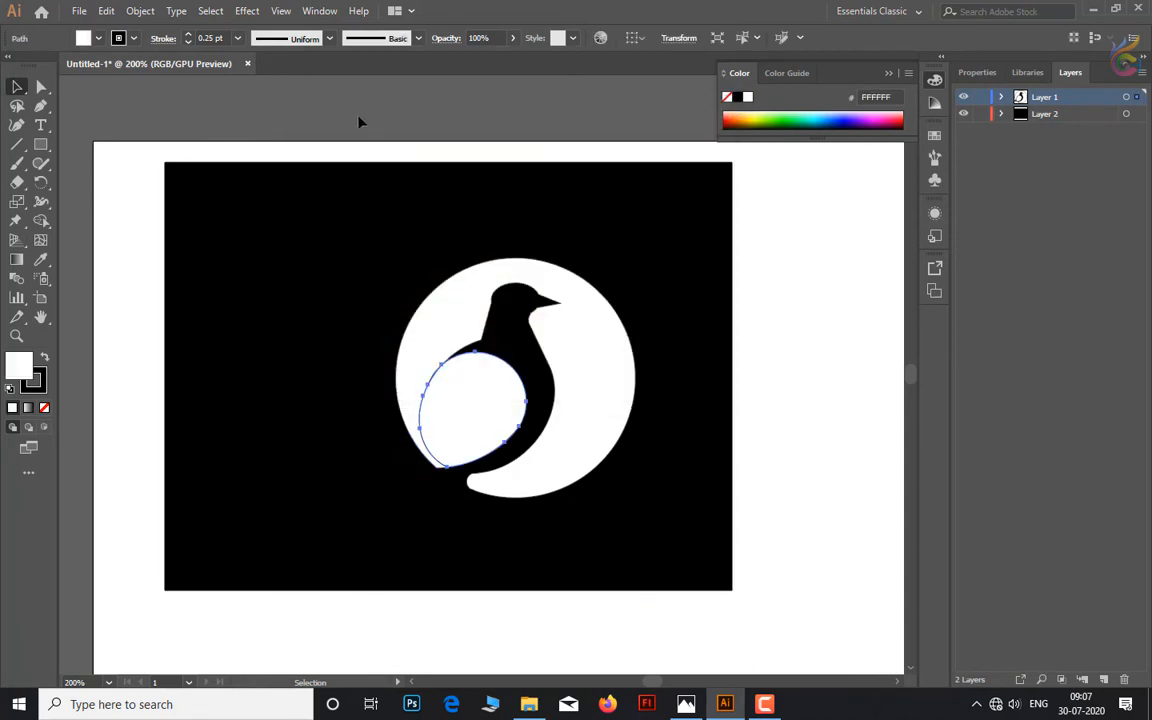
# - Select the whole bird artwork with its background and choose a fill swatch for it
pyautogui.hotkey('ctrl', 'a')
pyautogui.doubleClick(18, 365)
pyautogui.press('Escape')
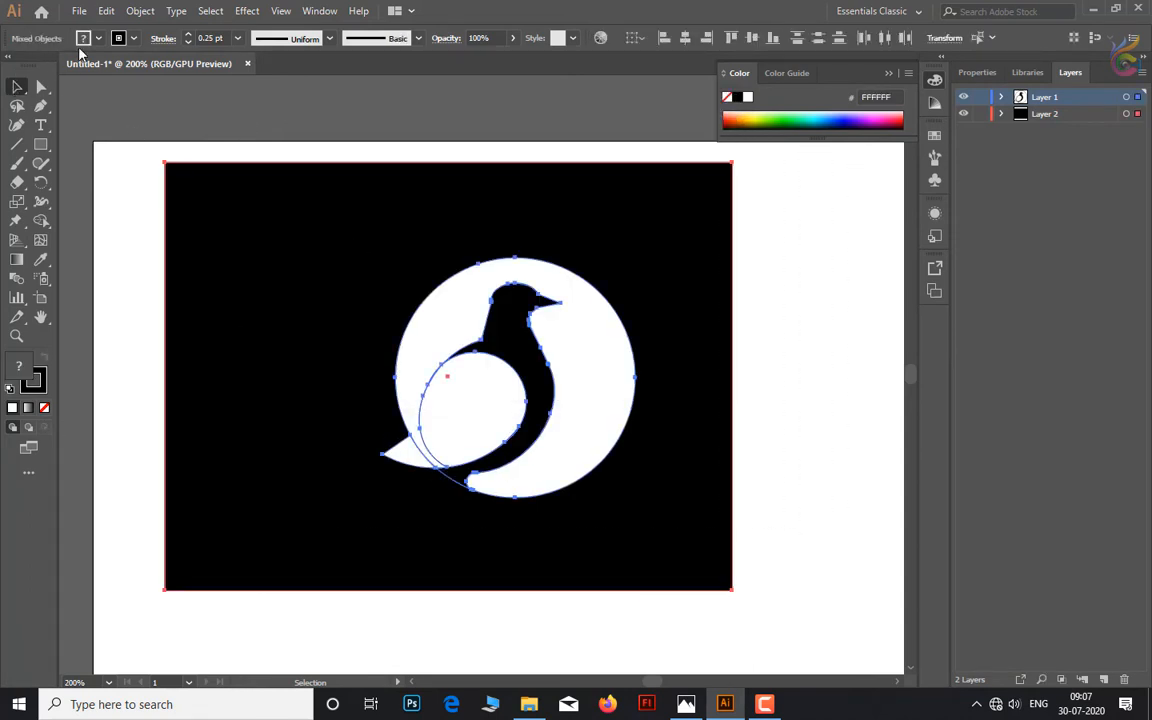
pyautogui.click(83, 40)
pyautogui.click(128, 195)
# - Merge the regions of the panda's left arm, torso side and leg circle with Shape Builder
pyautogui.scroll(1, 748, 430)
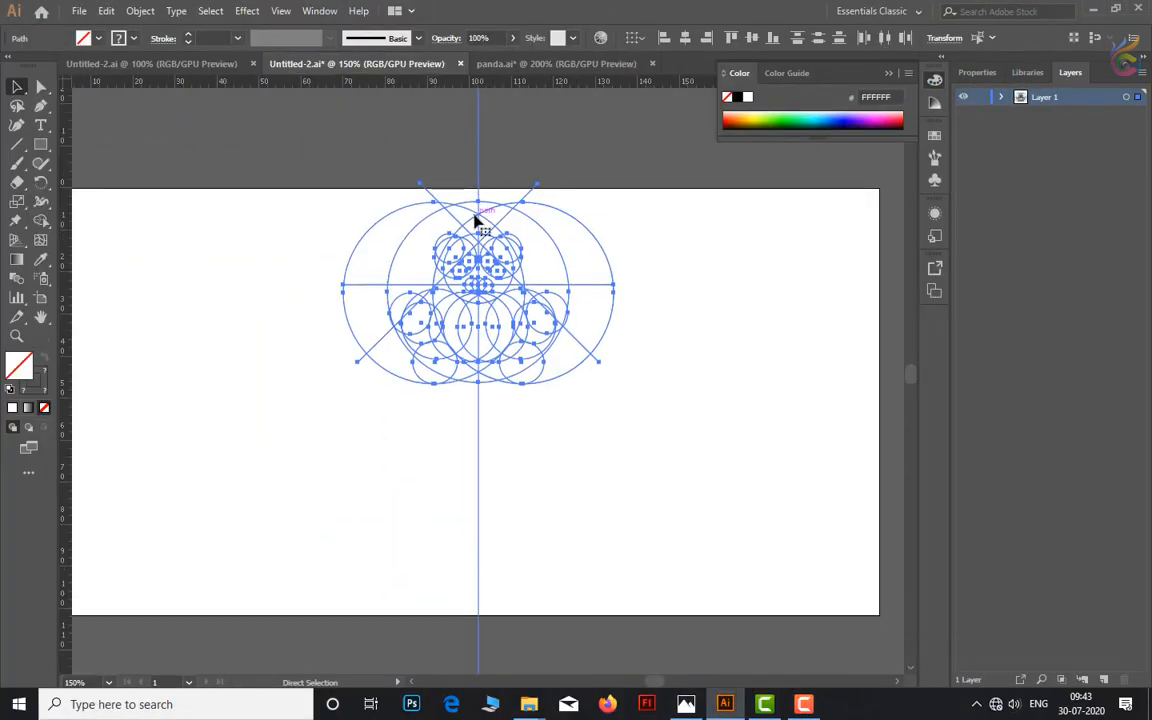
pyautogui.scroll(3, 476, 220)
pyautogui.click(41, 220)
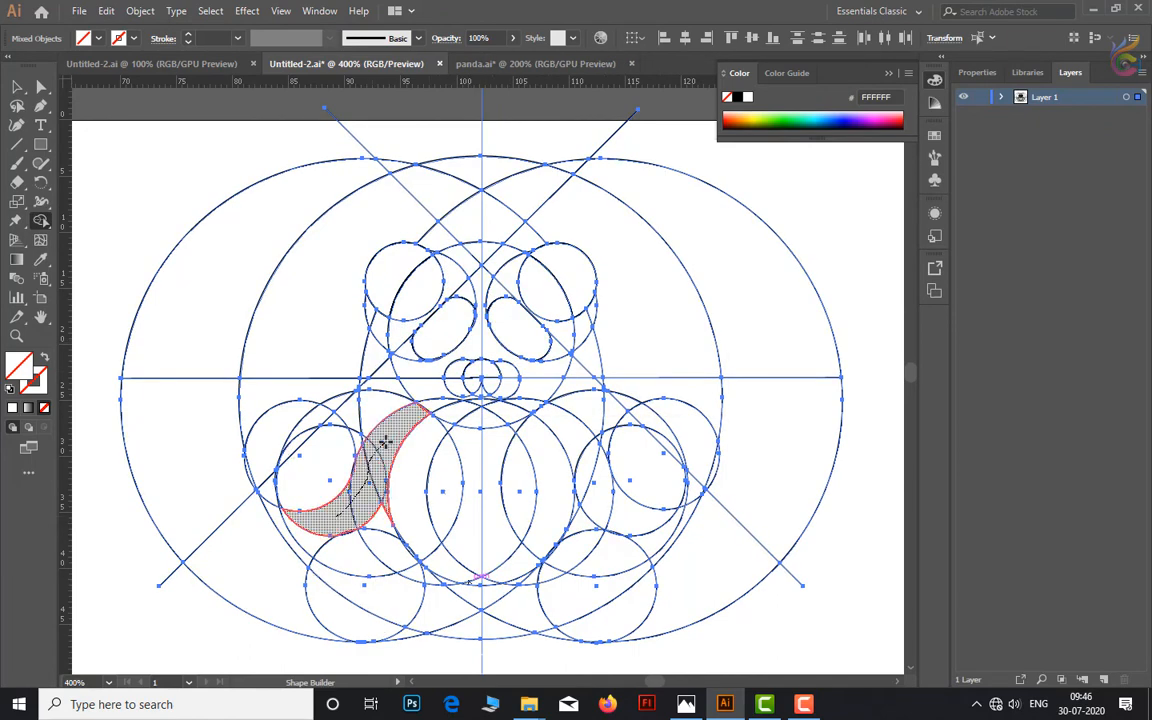
pyautogui.moveTo(385, 441)
pyautogui.mouseDown()
pyautogui.moveTo(439, 426)
pyautogui.moveTo(438, 467)
pyautogui.moveTo(391, 567)
pyautogui.moveTo(390, 605)
pyautogui.moveTo(413, 578)
pyautogui.moveTo(457, 600)
pyautogui.moveTo(405, 628)
pyautogui.mouseUp()
# - Merge the panda's right arm, torso side and leg regions and join both legs along the lower body with Shape Builder
pyautogui.moveTo(627, 478)
pyautogui.mouseDown()
pyautogui.moveTo(589, 473)
pyautogui.moveTo(572, 437)
pyautogui.moveTo(526, 478)
pyautogui.mouseUp()
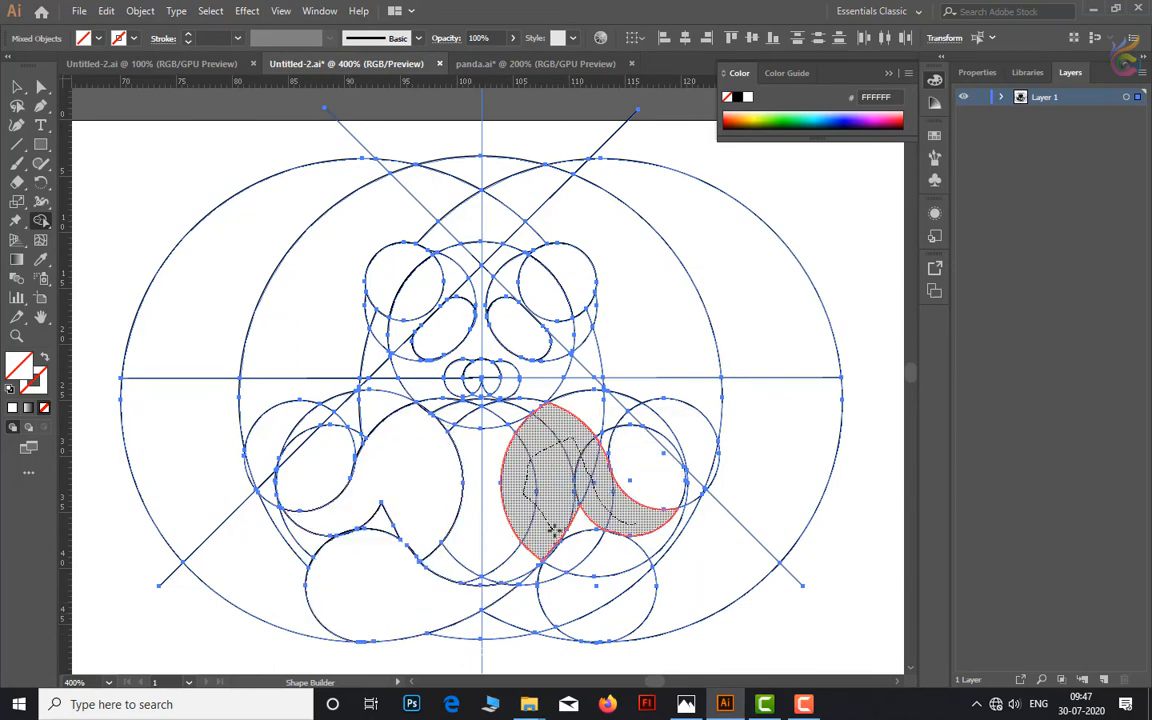
pyautogui.moveTo(560, 578)
pyautogui.mouseDown()
pyautogui.moveTo(573, 615)
pyautogui.moveTo(558, 629)
pyautogui.moveTo(531, 601)
pyautogui.mouseUp()
pyautogui.moveTo(473, 527); pyautogui.dragTo(318, 572)
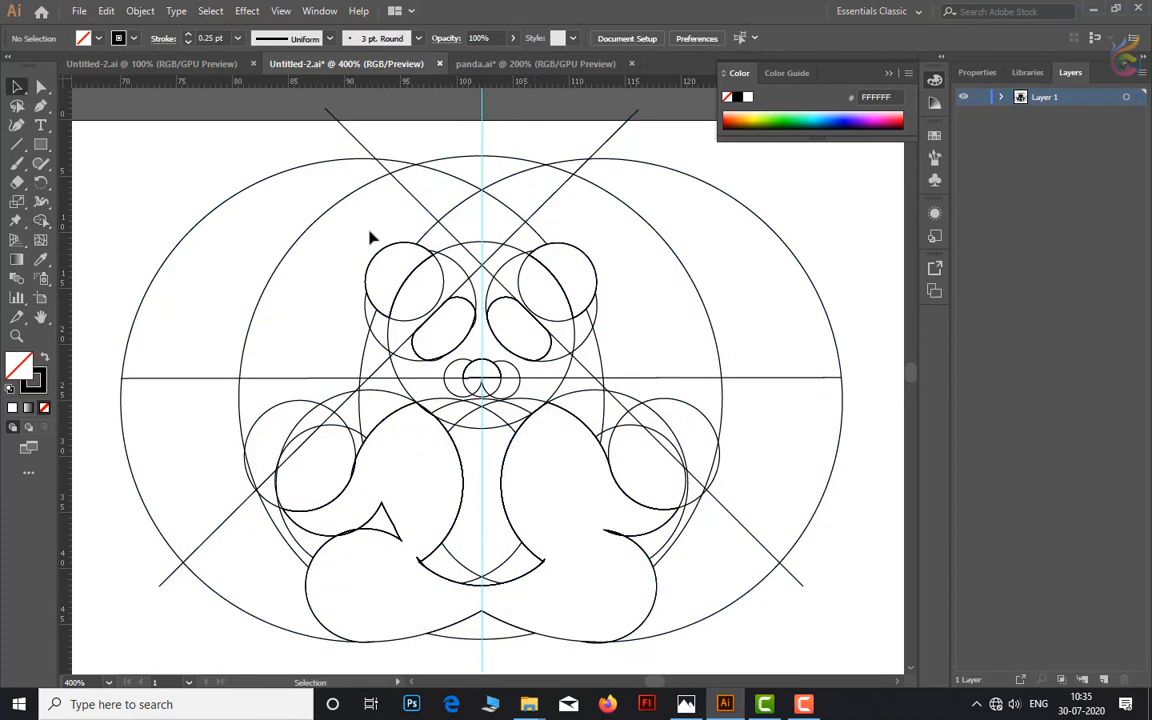
# - Remove the central large outline around the panda and fill its left ear with black (000000)
pyautogui.click(455, 375)
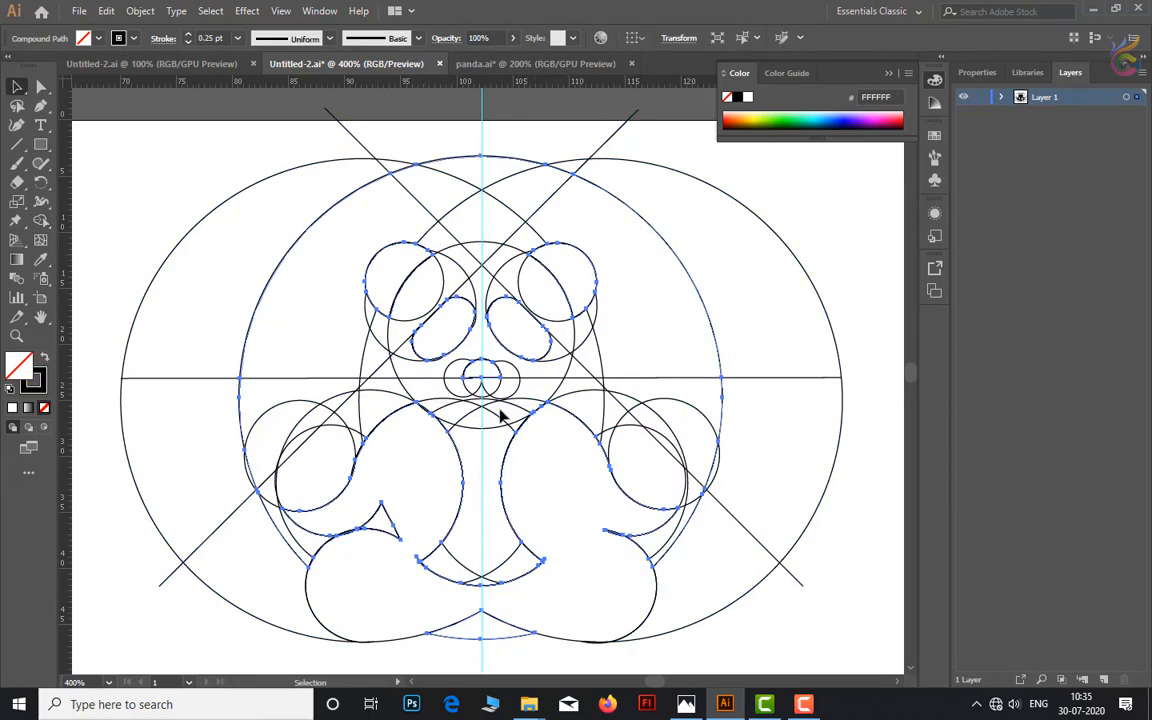
pyautogui.press('d')
pyautogui.doubleClick(18, 366)
pyautogui.click(690, 178)
pyautogui.doubleClick(18, 366)
pyautogui.press('Return')
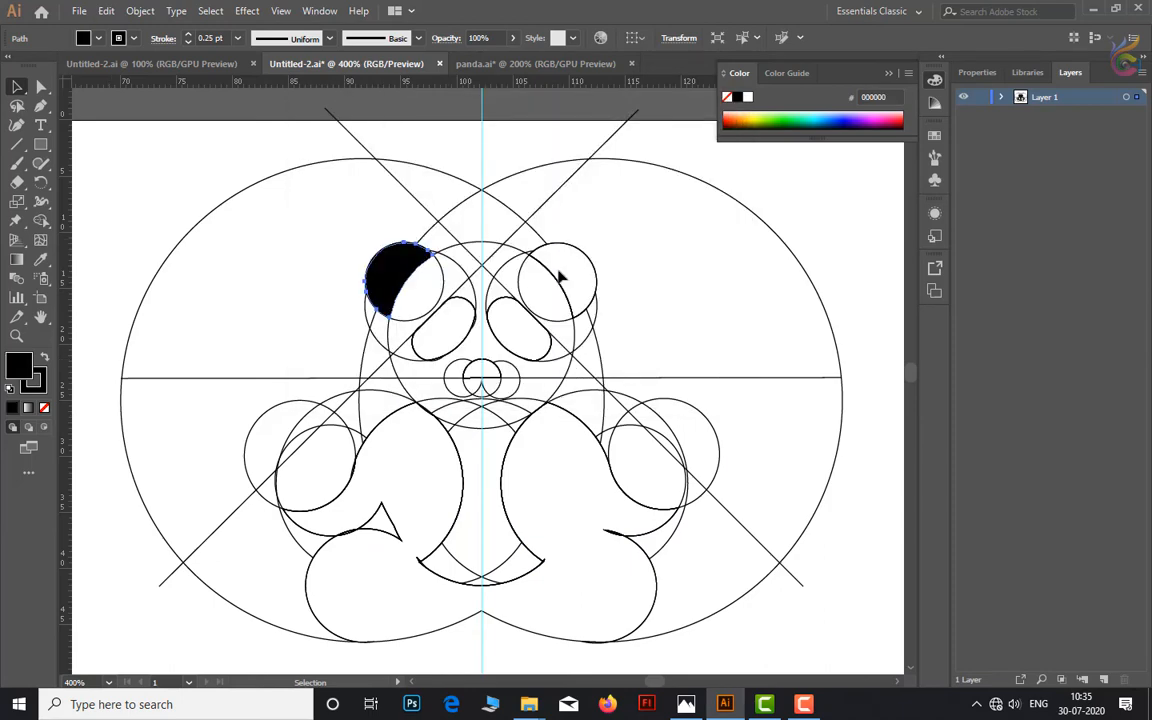
# - Clear the large right-hand outline circle and fill the panda's right ear with black
pyautogui.click(585, 248)
pyautogui.doubleClick(18, 366)
pyautogui.press('Escape')
pyautogui.doubleClick(18, 366)
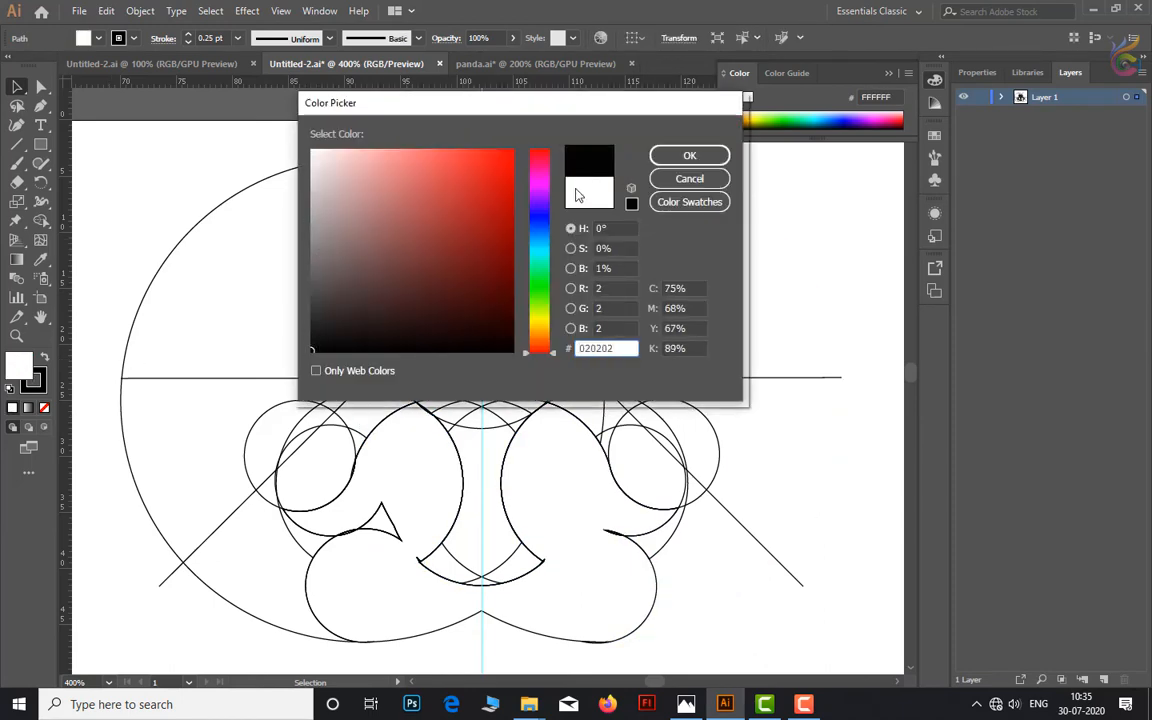
pyautogui.press('Return')
# - Select both of the panda's eye patches and fill them with black
pyautogui.hotkey('ctrl', 'shift', 'a')
pyautogui.keyDown('shift'); pyautogui.click(463, 310); pyautogui.keyUp('shift')
pyautogui.doubleClick(18, 366)
pyautogui.press('Escape')
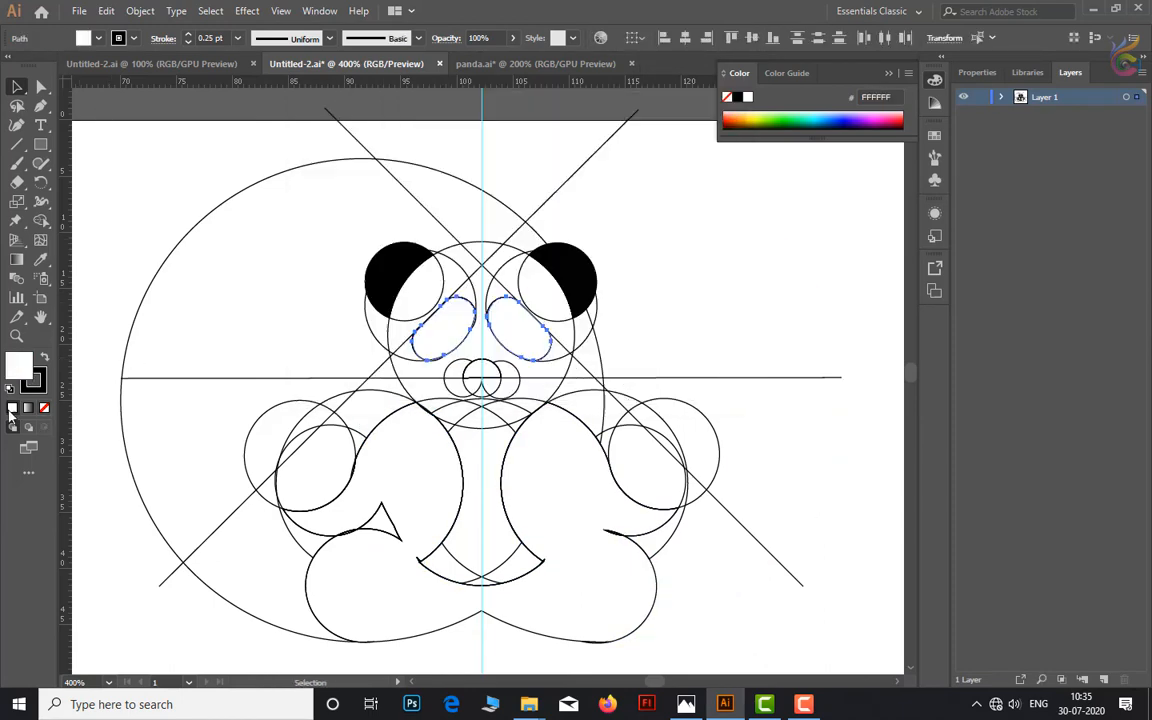
pyautogui.doubleClick(18, 366)
pyautogui.press('Return')
# - Fill only the upper half of the panda's nose circle with black
pyautogui.click(489, 368)
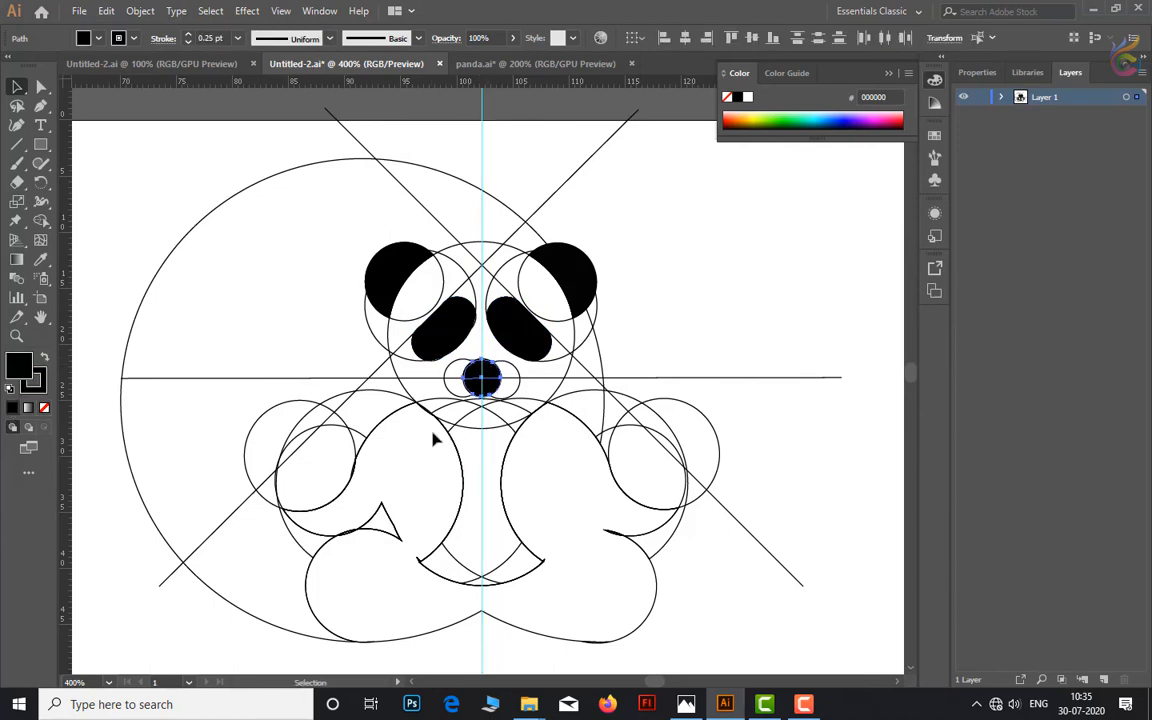
pyautogui.hotkey('ctrl', 'z')
pyautogui.click(434, 440)
pyautogui.scroll(1, 487, 402)
pyautogui.scroll(10, 483, 420)
pyautogui.click(415, 200)
pyautogui.doubleClick(18, 366)
pyautogui.press('Return')
# - Cut away the two side circles below the nose with Shape Builder, leaving a narrow mouth wedge between them
pyautogui.moveTo(385, 420); pyautogui.dragTo(187, 468)
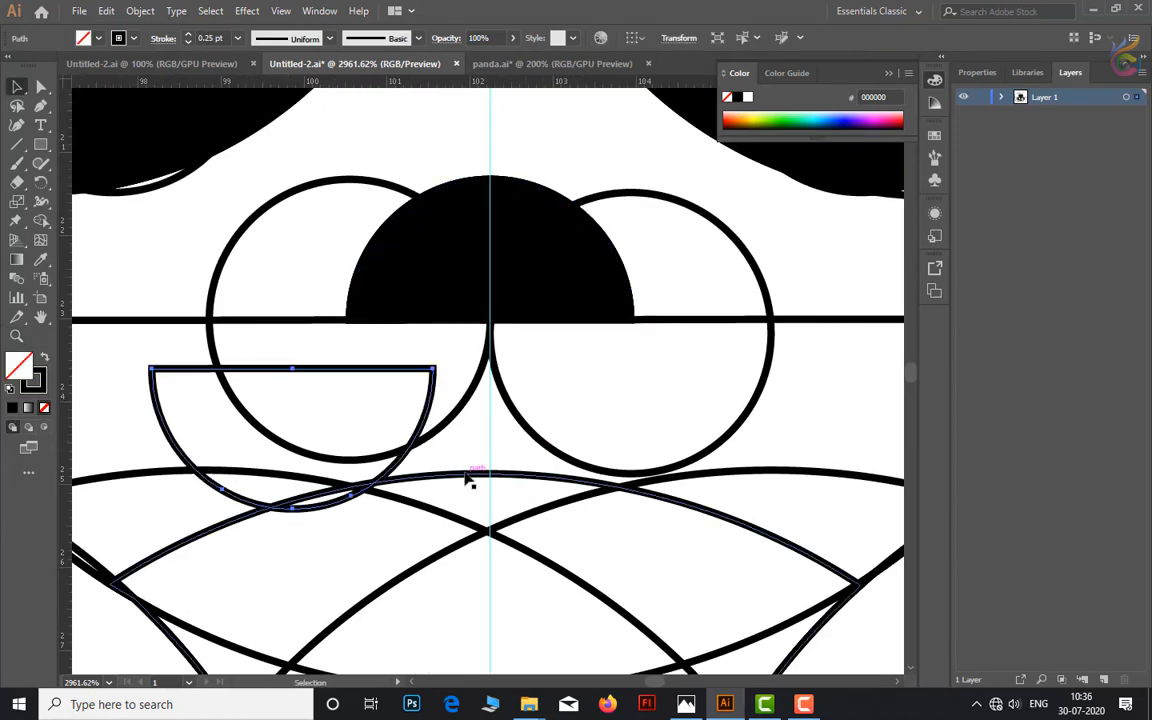
pyautogui.hotkey('ctrl', 'z')
pyautogui.click(430, 465)
pyautogui.click(362, 460)
pyautogui.keyDown('shift'); pyautogui.click(575, 431); pyautogui.keyUp('shift')
pyautogui.keyDown('shift'); pyautogui.click(632, 472); pyautogui.keyUp('shift')
pyautogui.hotkey('shift', 'm')
pyautogui.press('v')
pyautogui.click(456, 435)
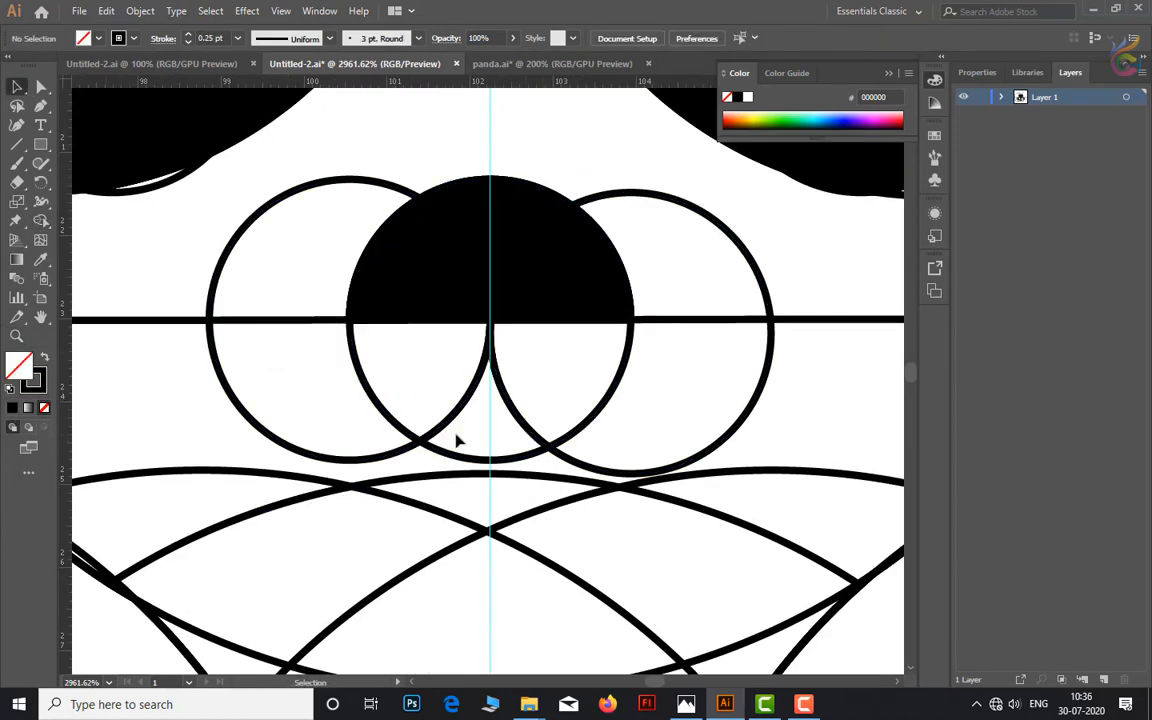
pyautogui.keyDown('alt'); pyautogui.click(386, 406); pyautogui.keyUp('alt')
pyautogui.keyDown('alt'); pyautogui.click(605, 397); pyautogui.keyUp('alt')
# - Fill the mouth wedge and the panda's merged arm and leg shapes with black
pyautogui.click(541, 447)
pyautogui.click(12, 407)
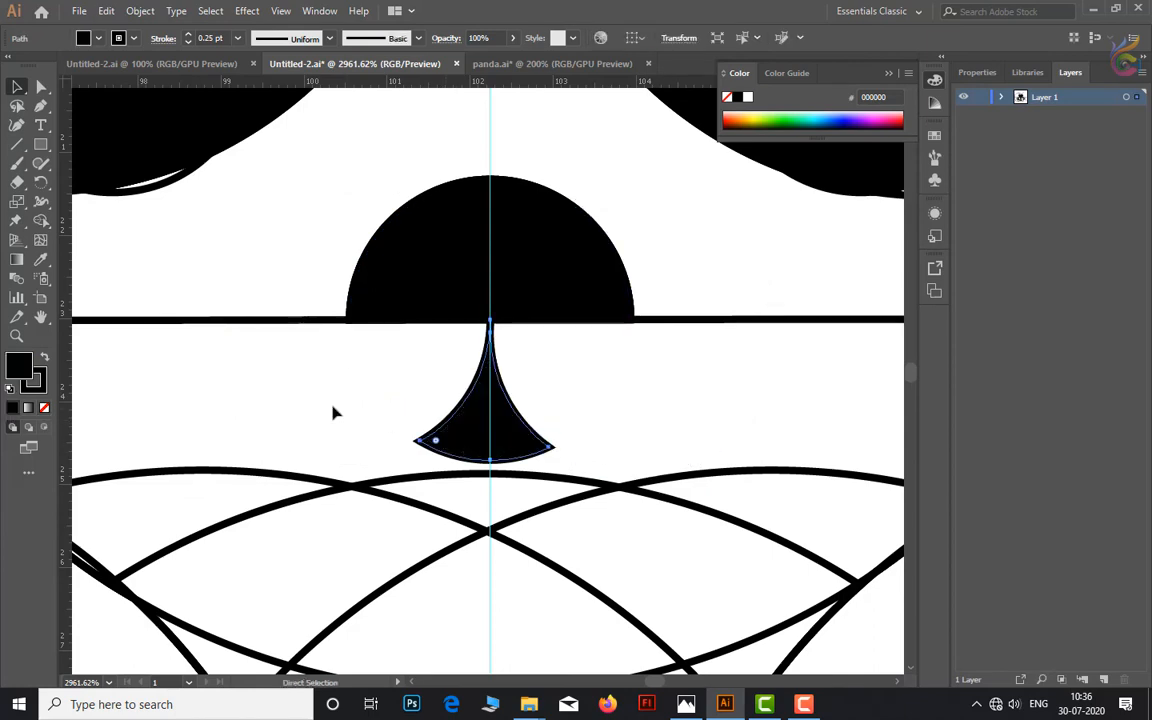
pyautogui.hotkey('ctrl', '-')
pyautogui.hotkey('ctrl', '-')
pyautogui.hotkey('ctrl', '-')
pyautogui.hotkey('ctrl', '-')
pyautogui.hotkey('ctrl', '-')
pyautogui.hotkey('ctrl', '-')
pyautogui.click(427, 558)
pyautogui.click(12, 407)
# - Delete the construction circles around the left arm and head, along with the horizontal and diagonal construction lines
pyautogui.click(290, 380)
pyautogui.click(324, 401)
pyautogui.press('Delete')
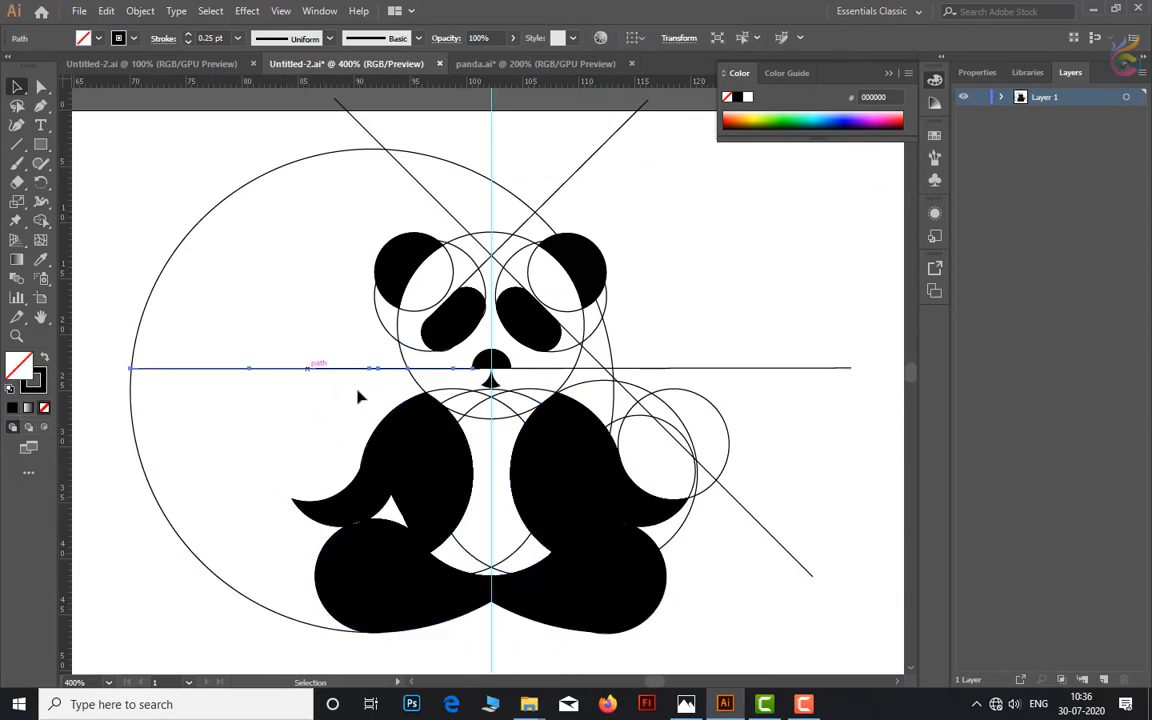
pyautogui.press('Delete')
pyautogui.click(453, 274)
pyautogui.press('Delete')
pyautogui.click(469, 251)
pyautogui.press('Delete')
# - Delete the remaining large outline circle, the right arm's construction circles and the overlapping belly arcs
pyautogui.click(512, 193)
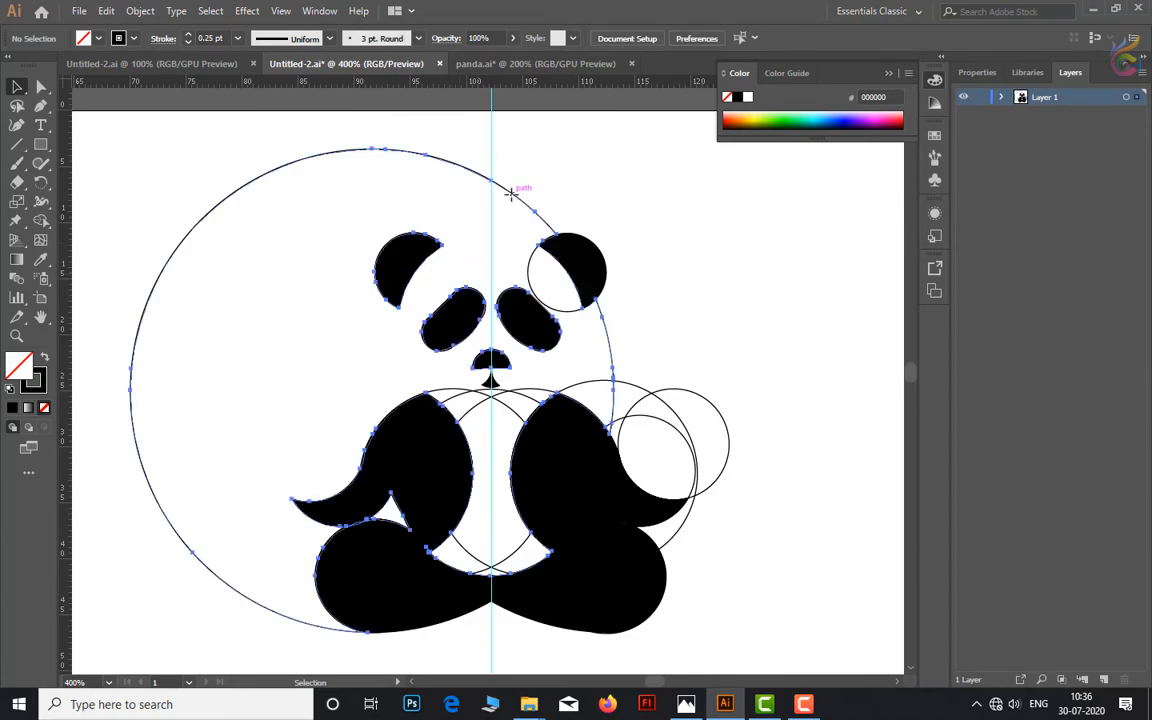
pyautogui.press('Delete')
pyautogui.click(643, 416)
pyautogui.press('Delete')
pyautogui.click(510, 418)
pyautogui.press('Delete')
pyautogui.scroll(2, 499, 113)
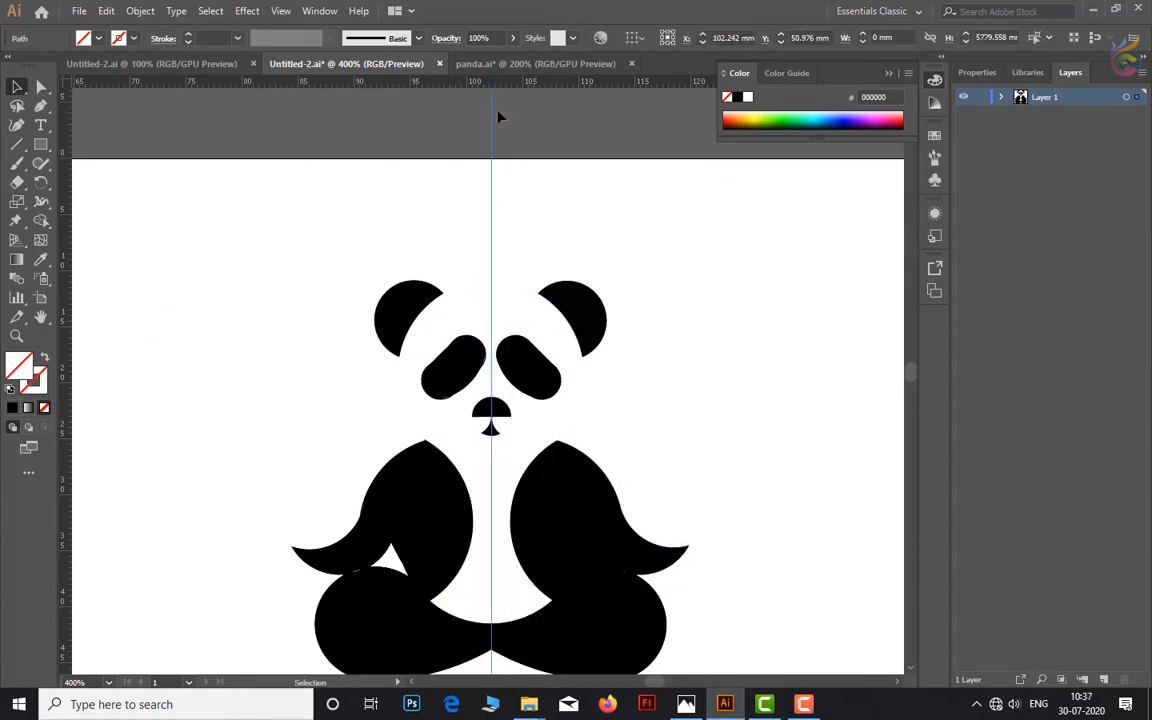